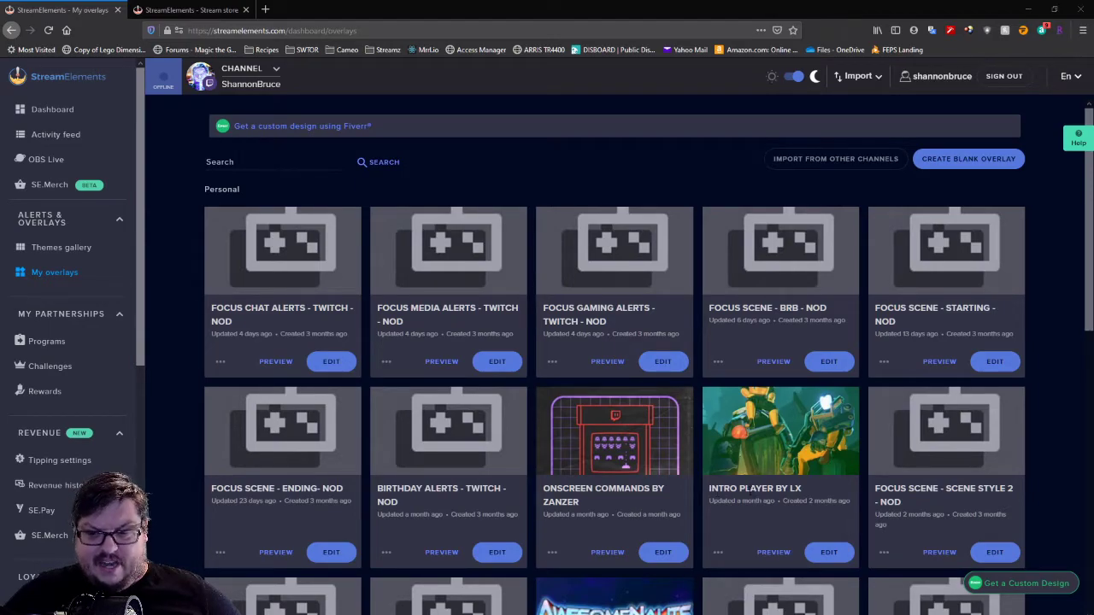
- Open the "OnScreen Commands by Zanzer" overlay from the personal overlays for editing
scroll(594, 414, "down", 4)
scroll(592, 408, "down", 1)
scroll(564, 436, "up", 6)
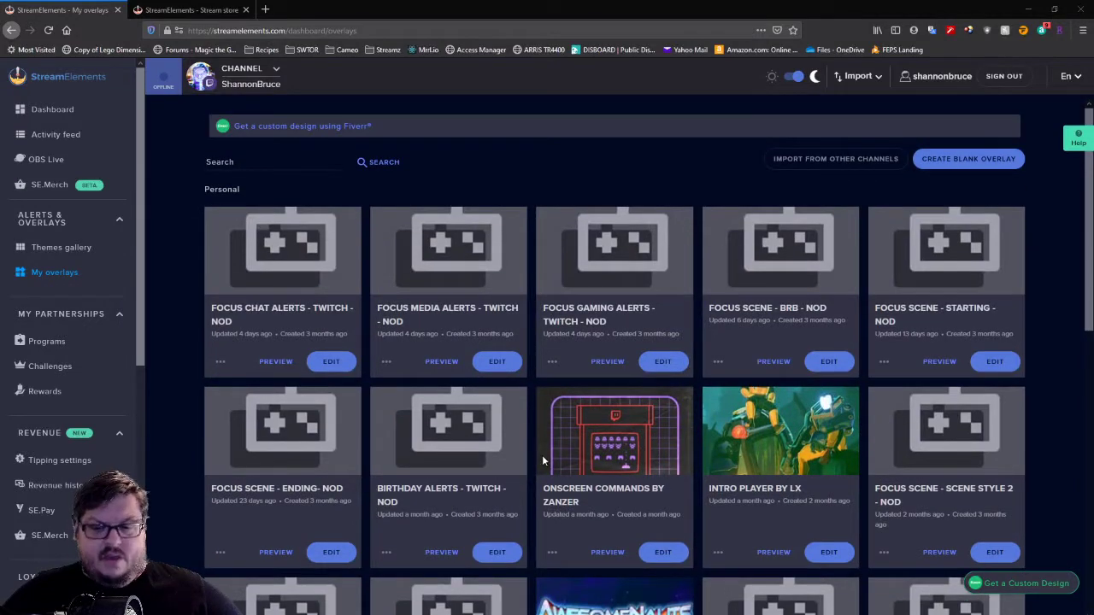
scroll(650, 496, "down", 1)
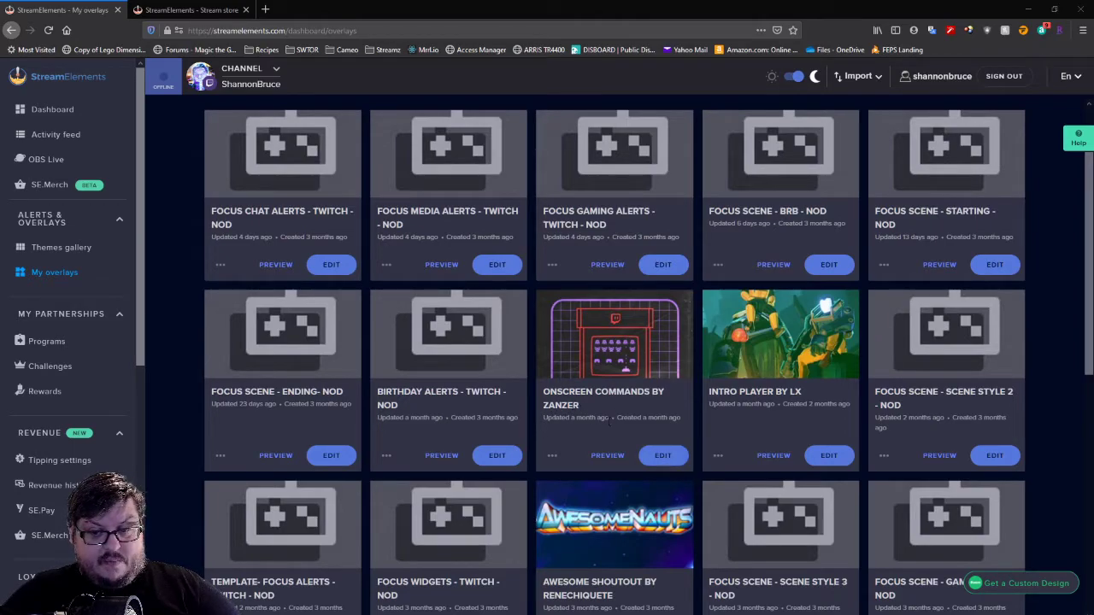
left_click(668, 458)
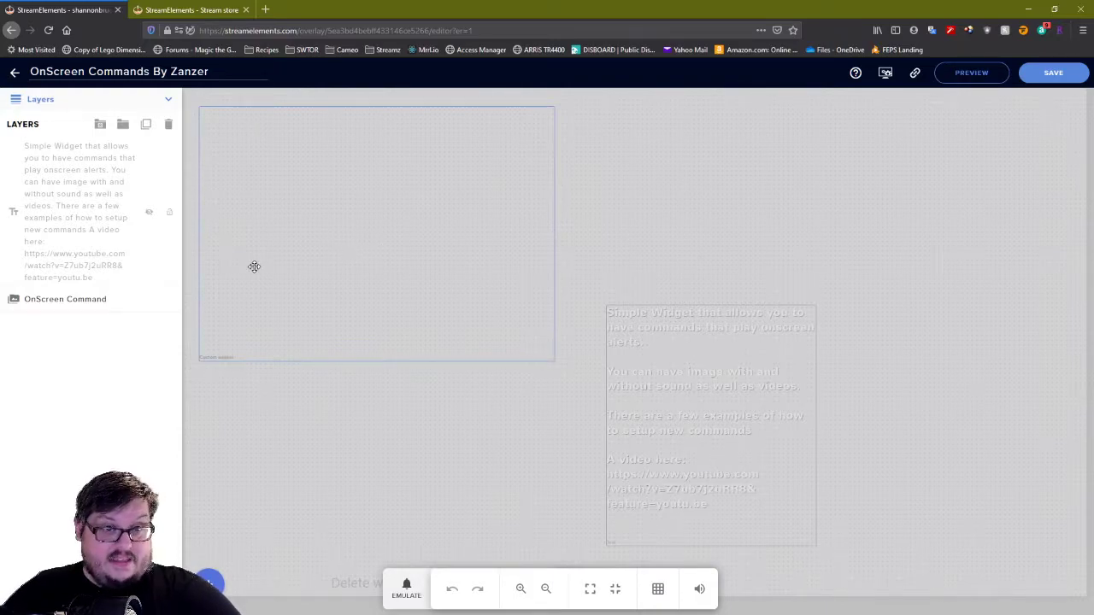
- Start a new stream perks item in the stream store, keeping the default item information, and continue to its content settings
left_click(198, 11)
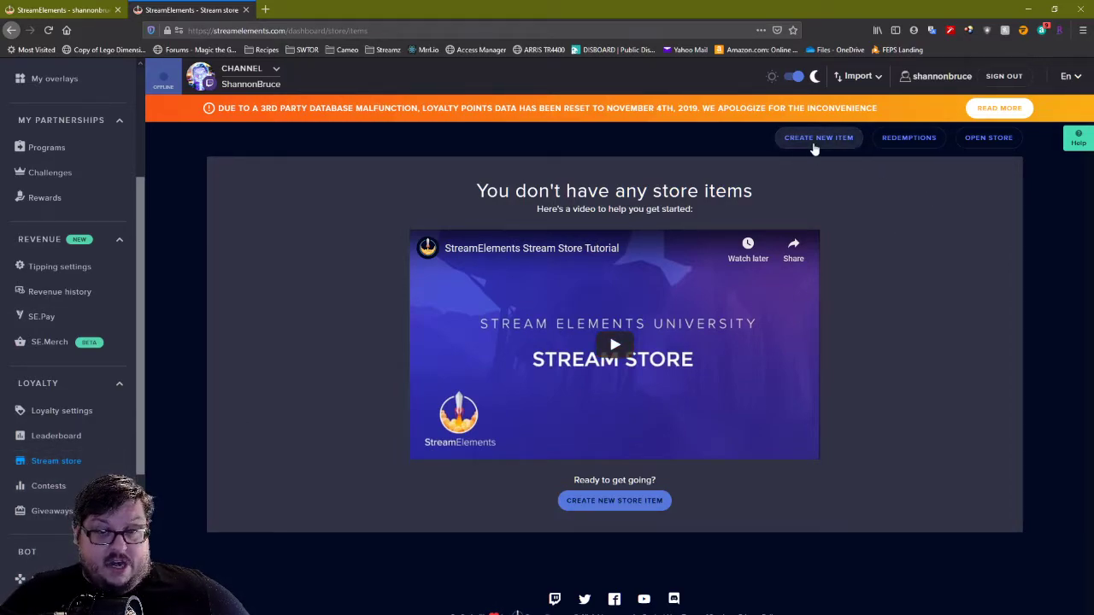
left_click(814, 141)
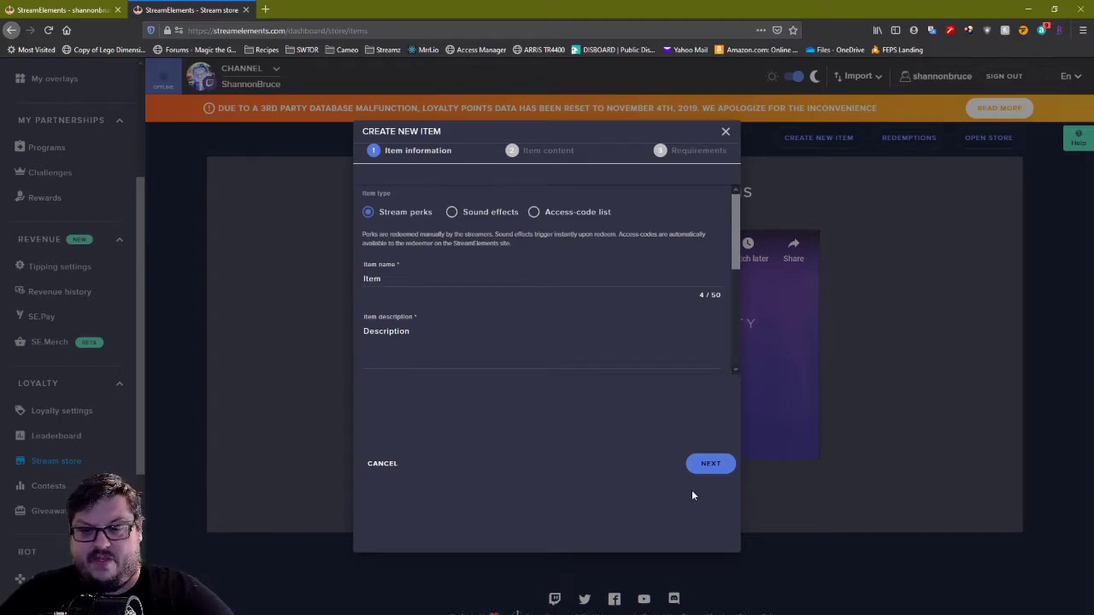
left_click(708, 463)
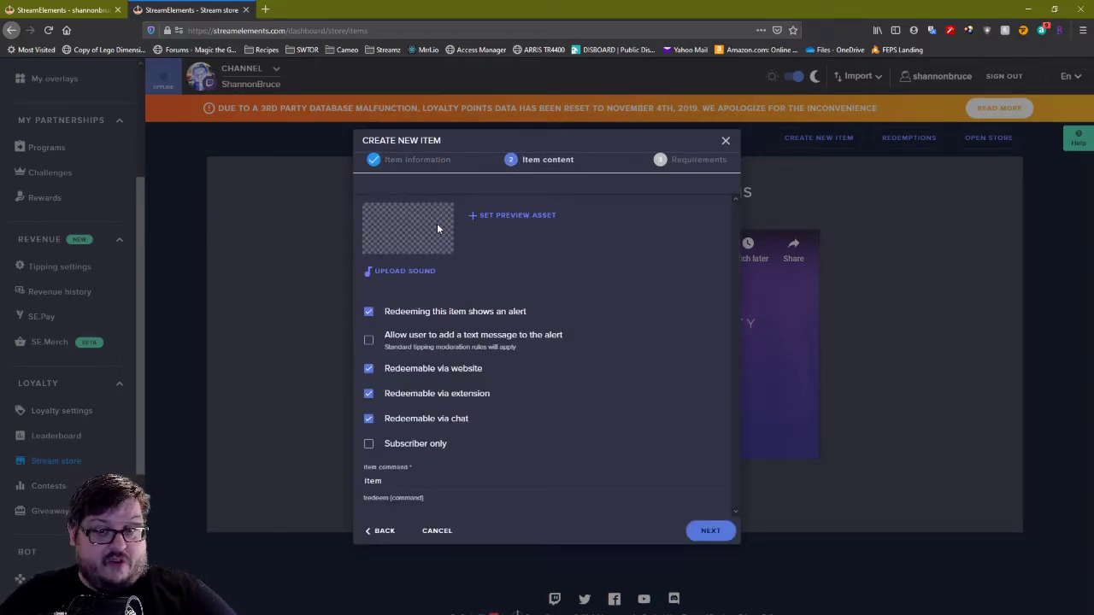
- Upload bees.gif from the Tutorial folder to the media library through the new item's preview asset selection
left_click(533, 225)
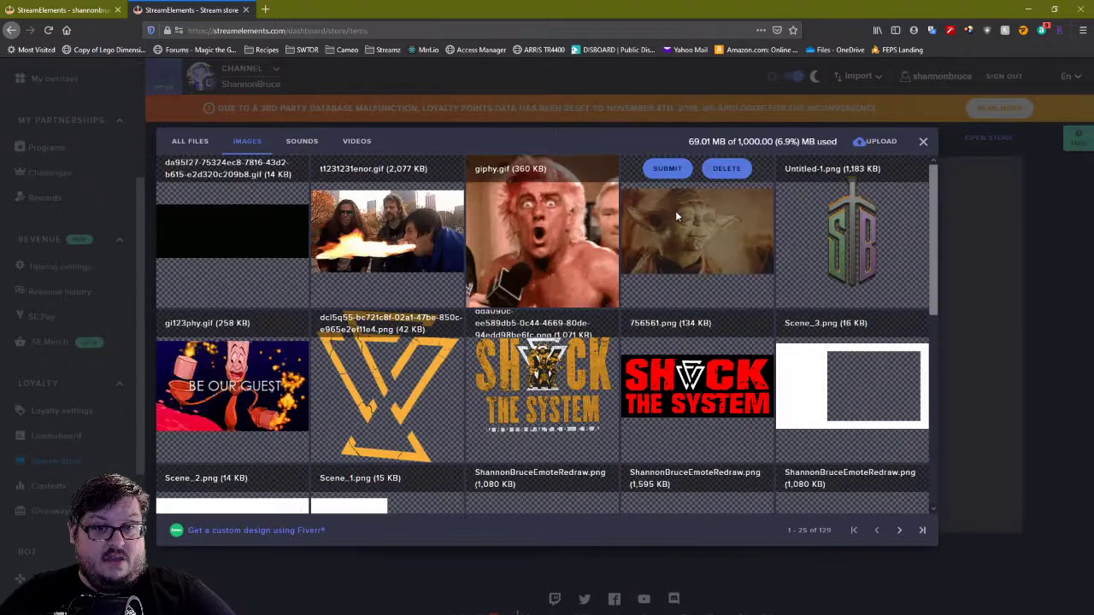
left_click(872, 141)
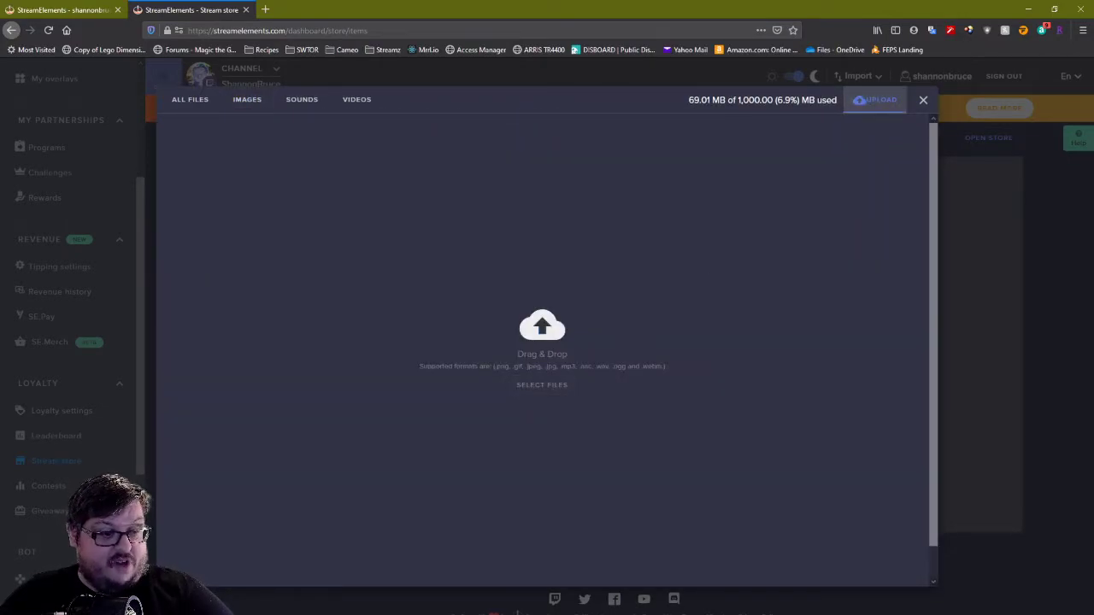
key("alt+Tab")
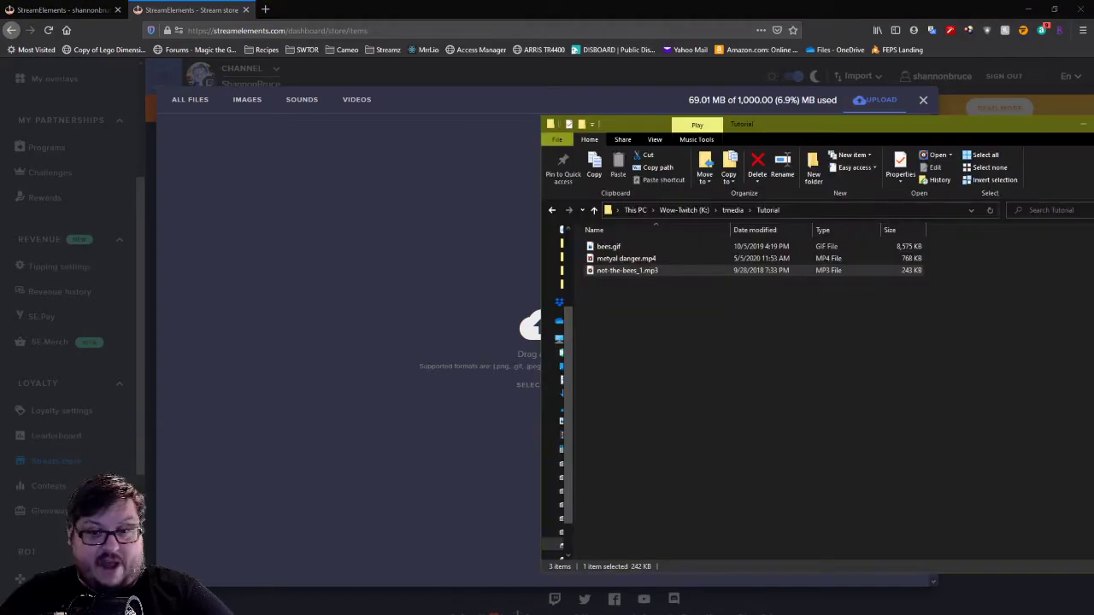
left_click(602, 247)
left_click_drag(602, 247, 395, 247)
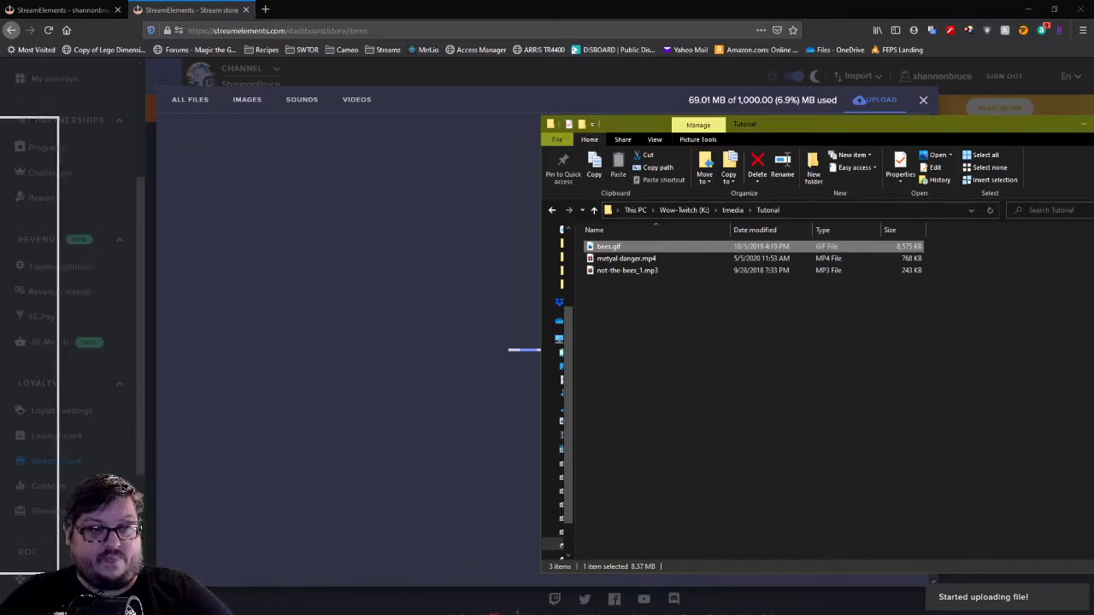
key("alt+Tab")
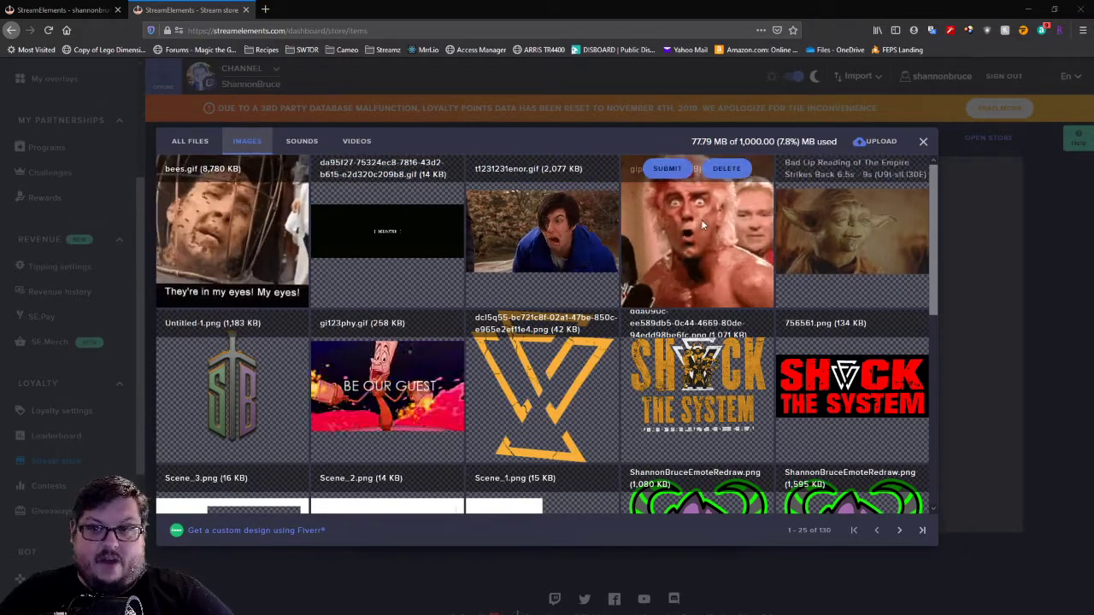
- Upload not-the-bees_1.mp3 and metyal danger.mp4 to the media library
left_click(874, 141)
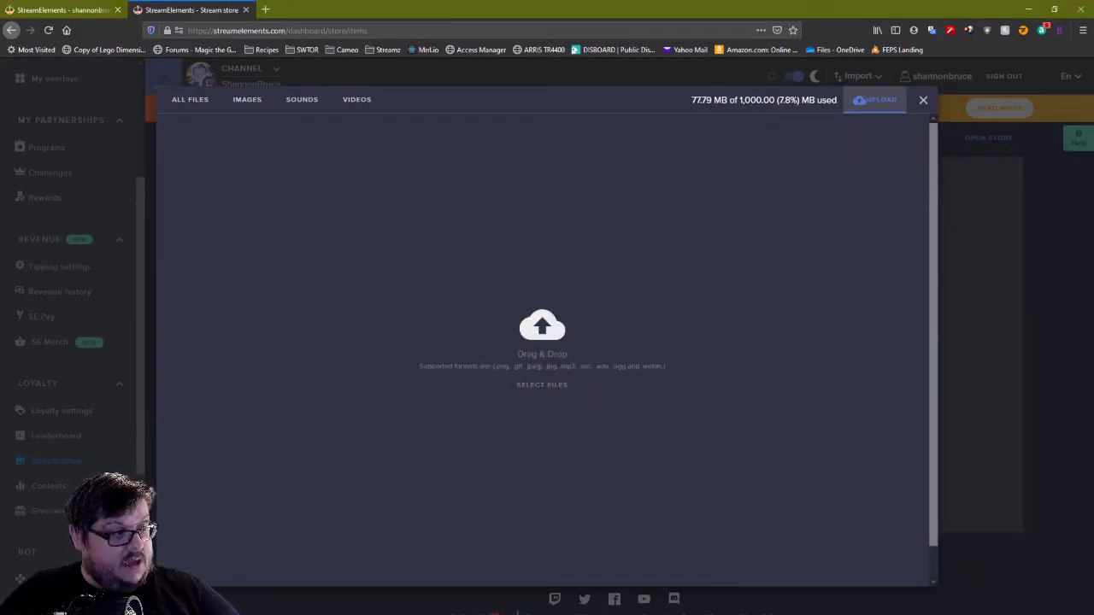
left_click_drag(248, 328, 515, 339)
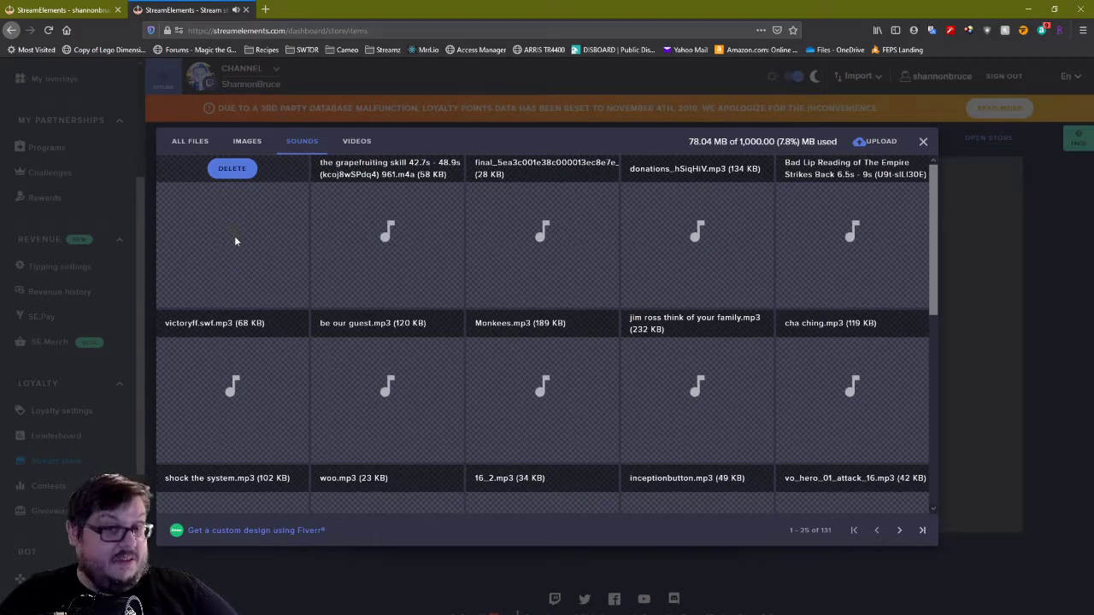
left_click(876, 147)
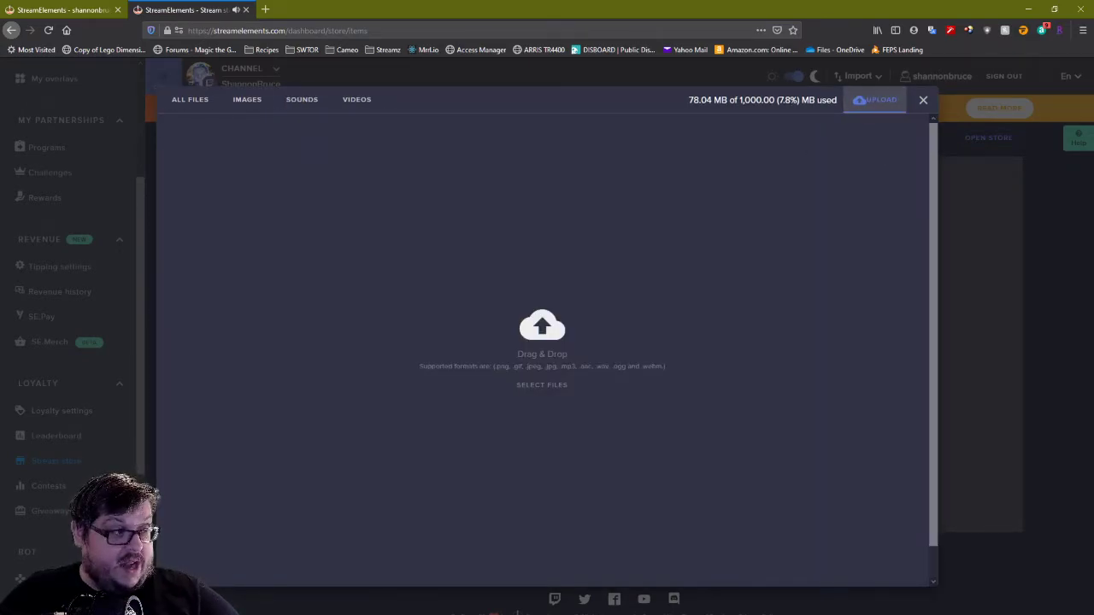
left_click_drag(0, 383, 626, 359)
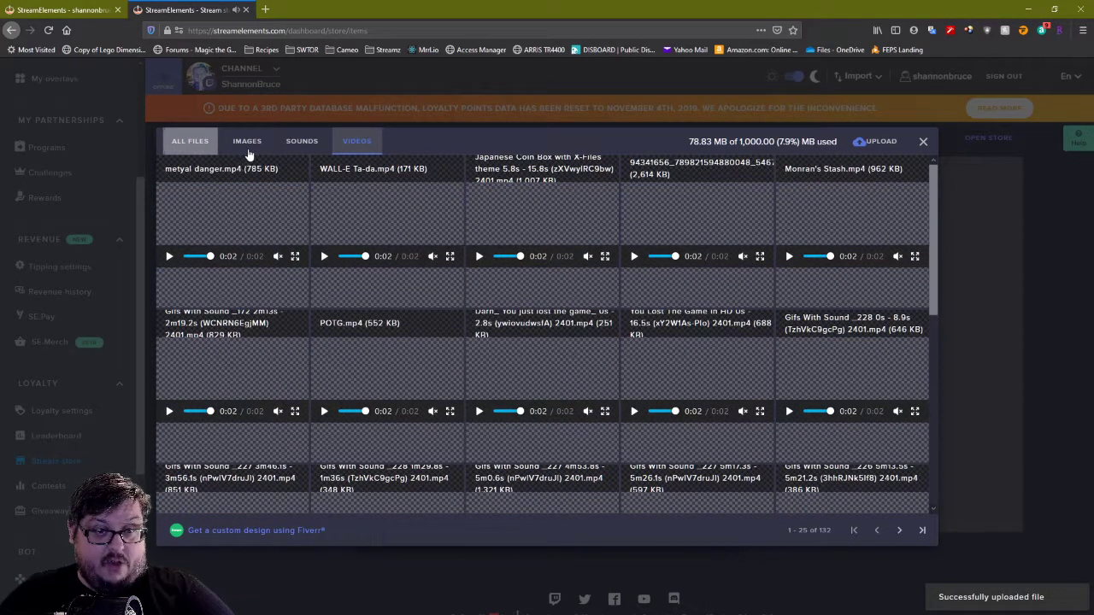
- Set the uploaded bees.gif image as the new store item's preview asset
left_click(251, 152)
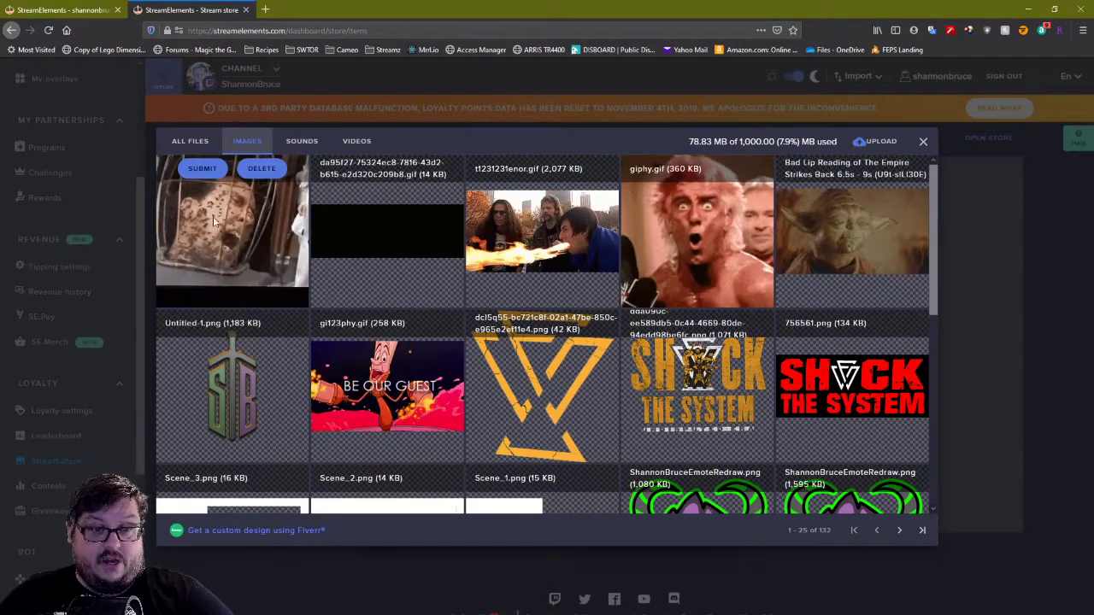
mouse_move(202, 174)
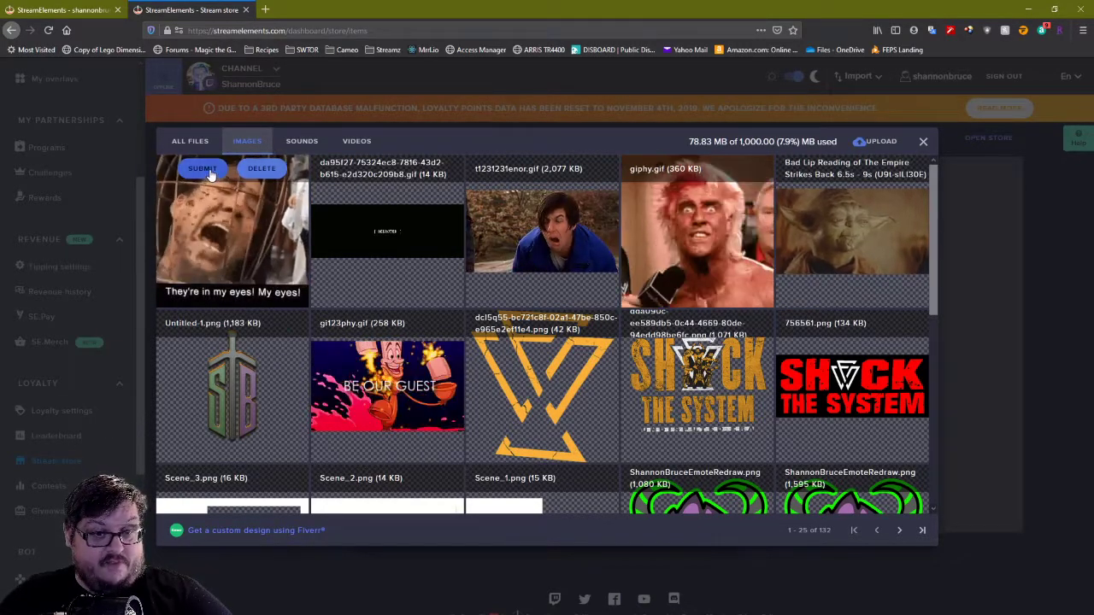
left_click(203, 170)
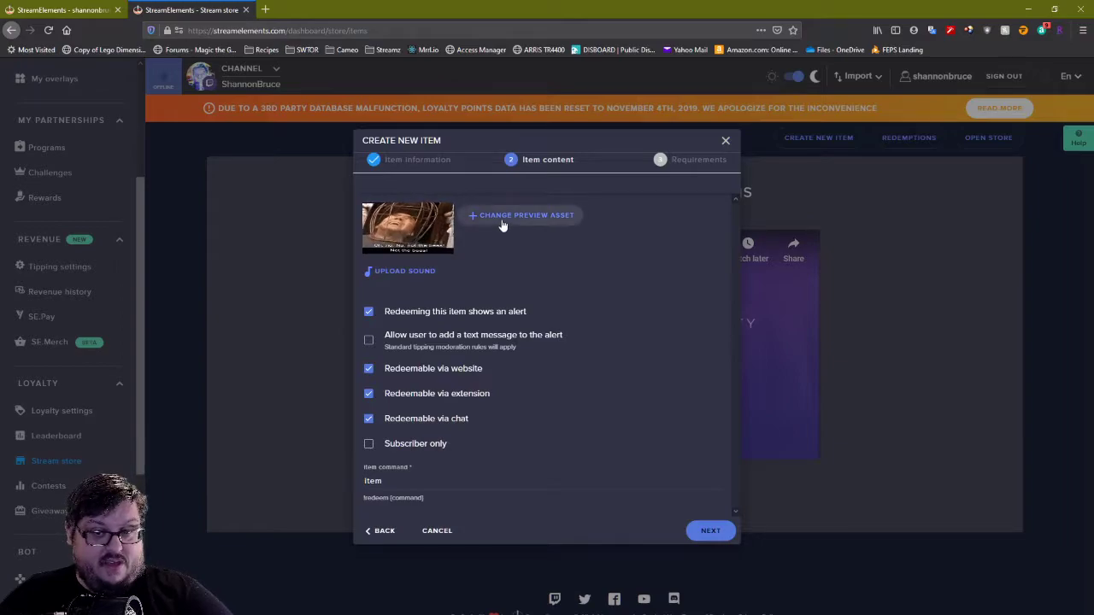
- Assign not-the-bees_1.mp3 as the item's sound and save the new store item without additional requirements
left_click(396, 274)
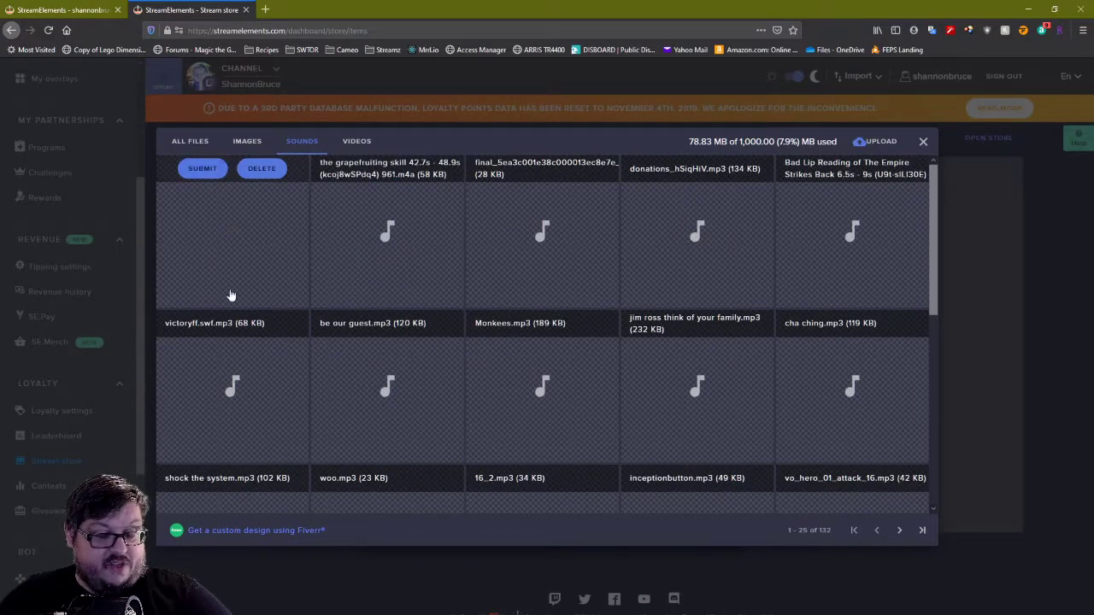
left_click(197, 170)
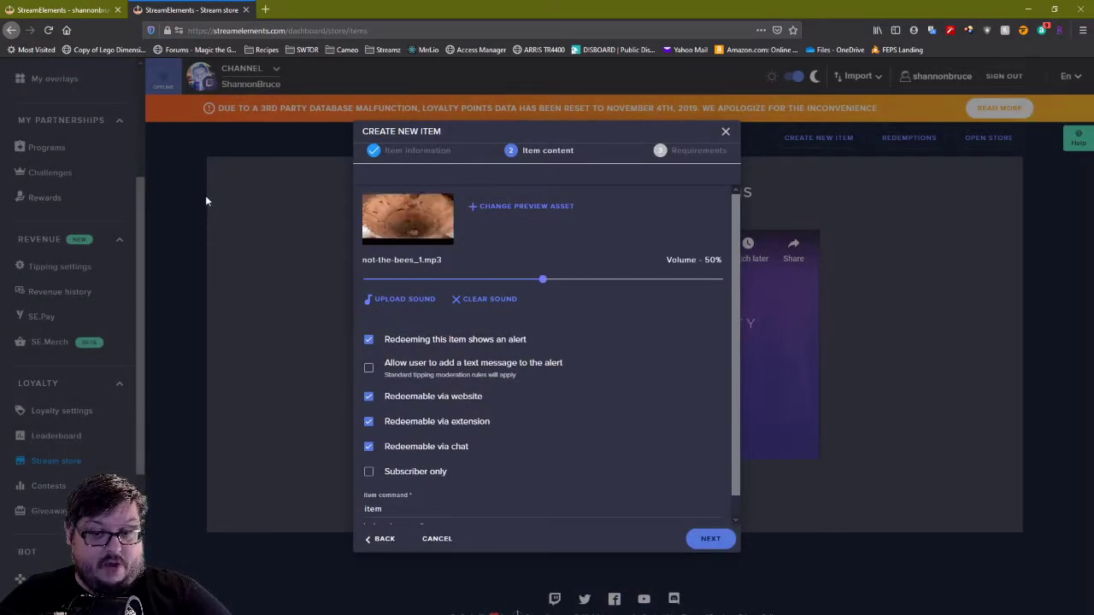
left_click(711, 541)
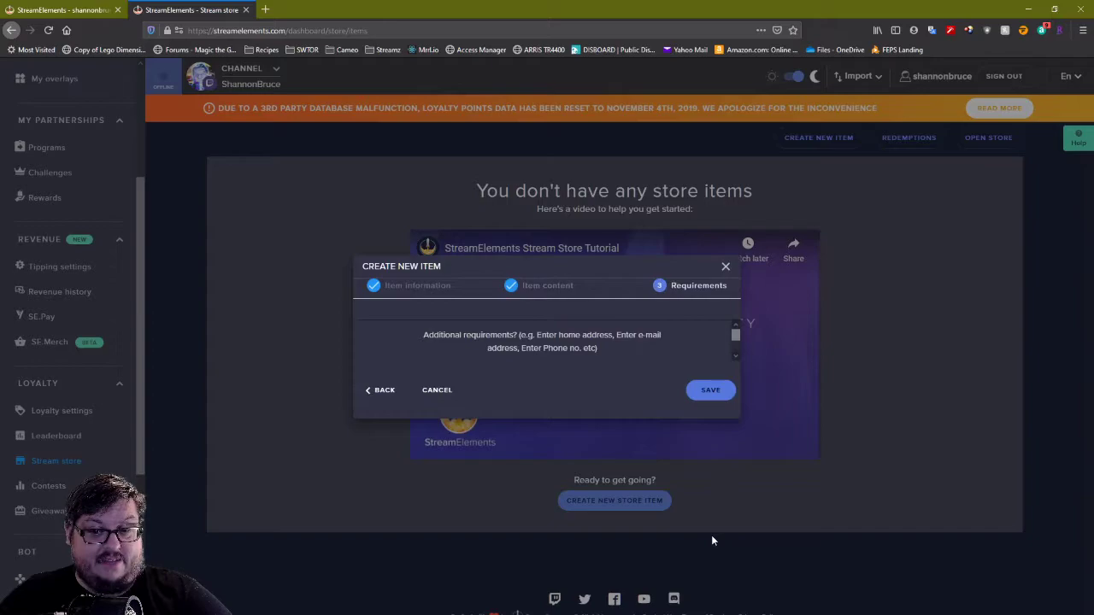
left_click(708, 393)
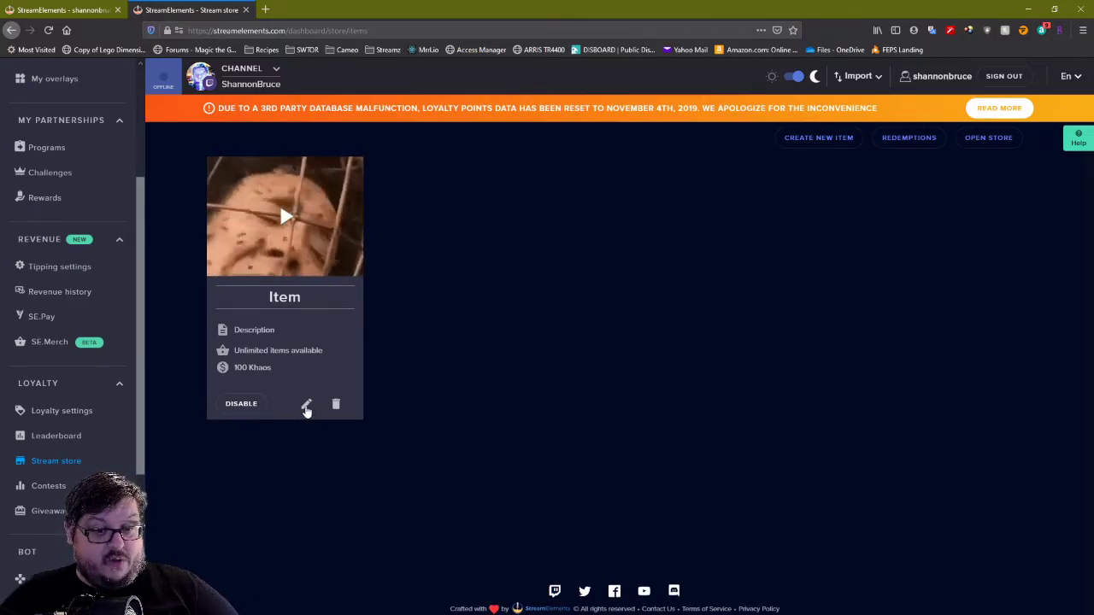
- Reopen the saved store item for editing and show its item content with the preview asset and sound
left_click(306, 407)
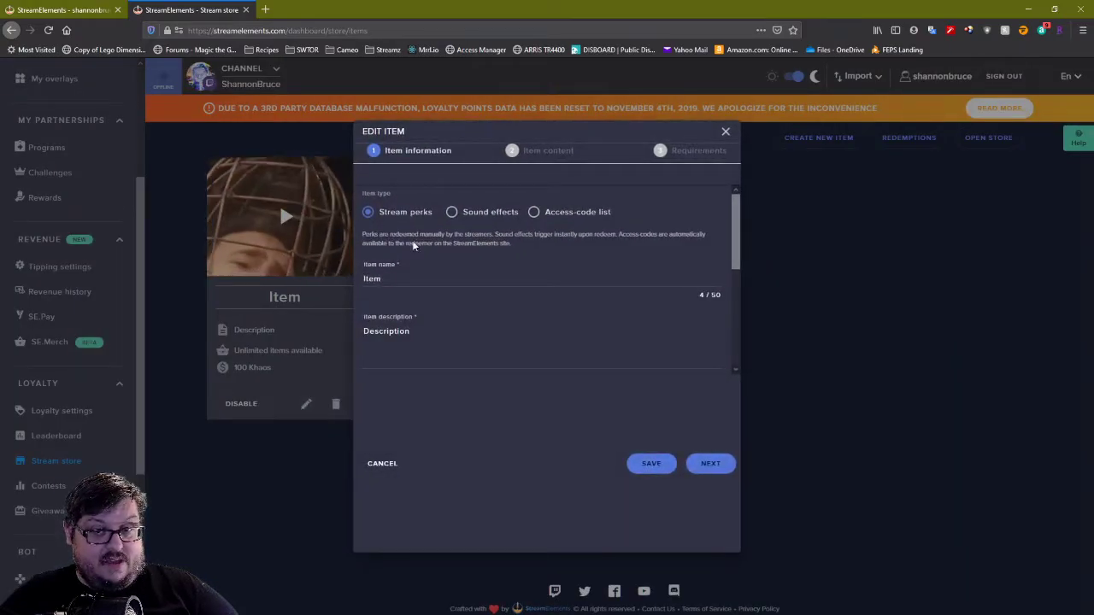
left_click(549, 150)
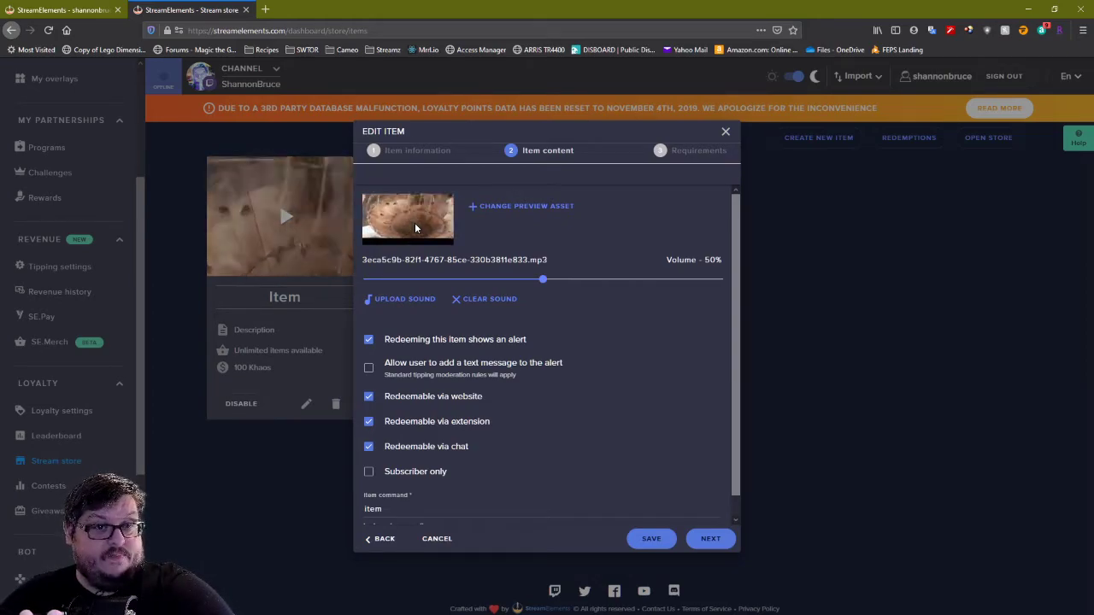
- Return to the overlay and open the OnScreen Command widget's JavaScript code in its editor
left_click(44, 6)
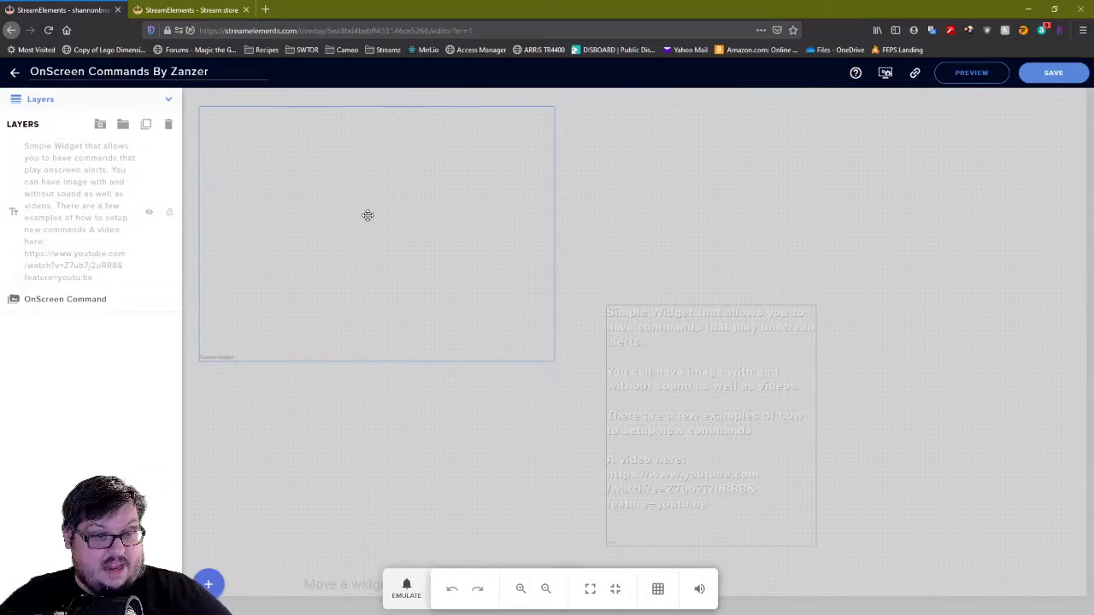
left_click(82, 302)
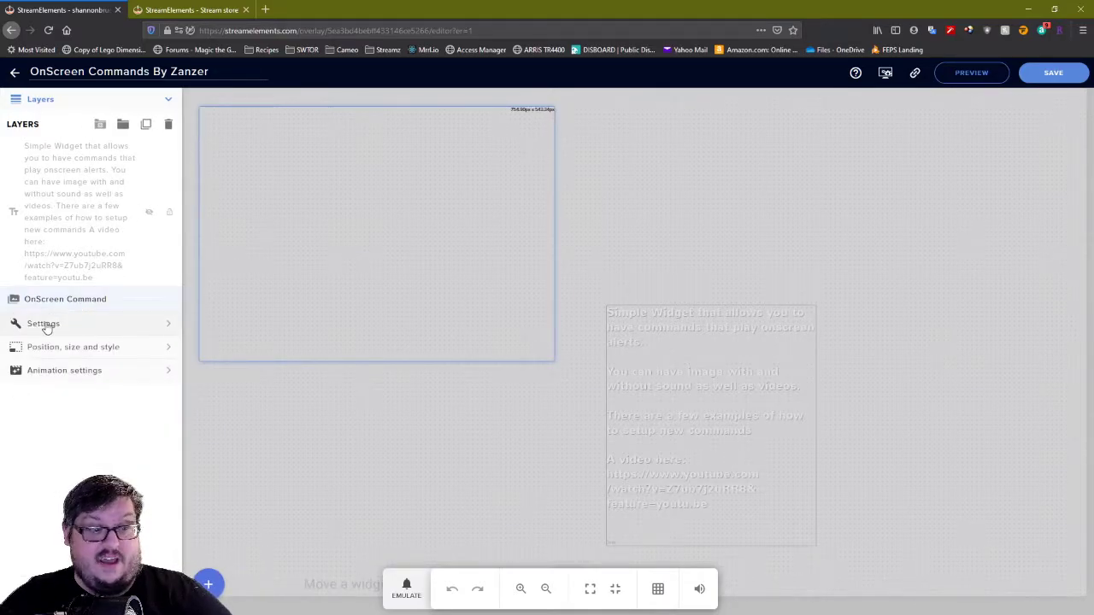
left_click(44, 325)
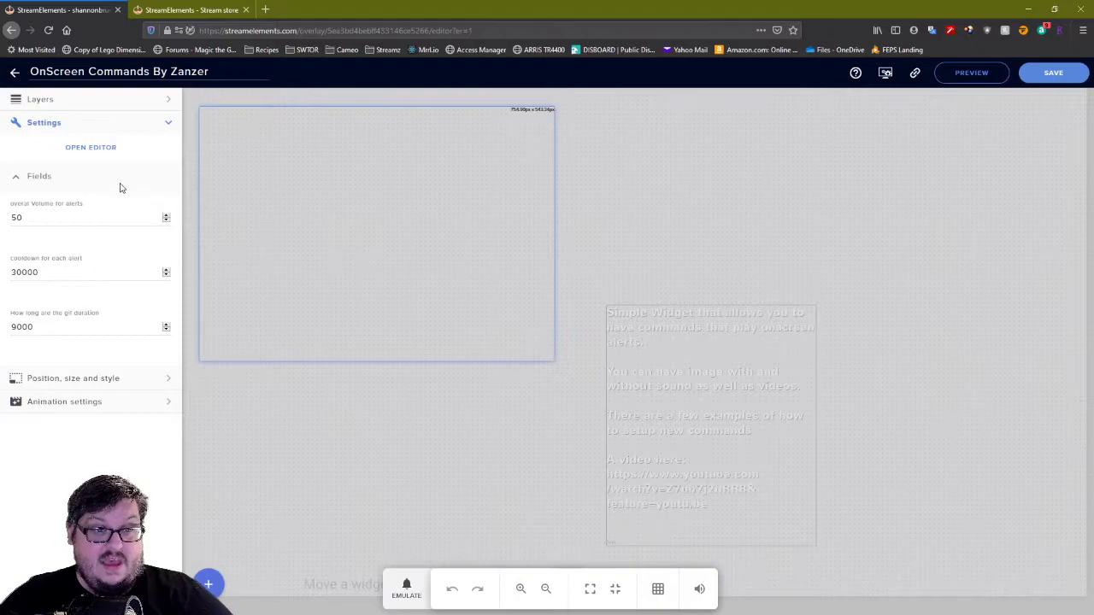
left_click(91, 148)
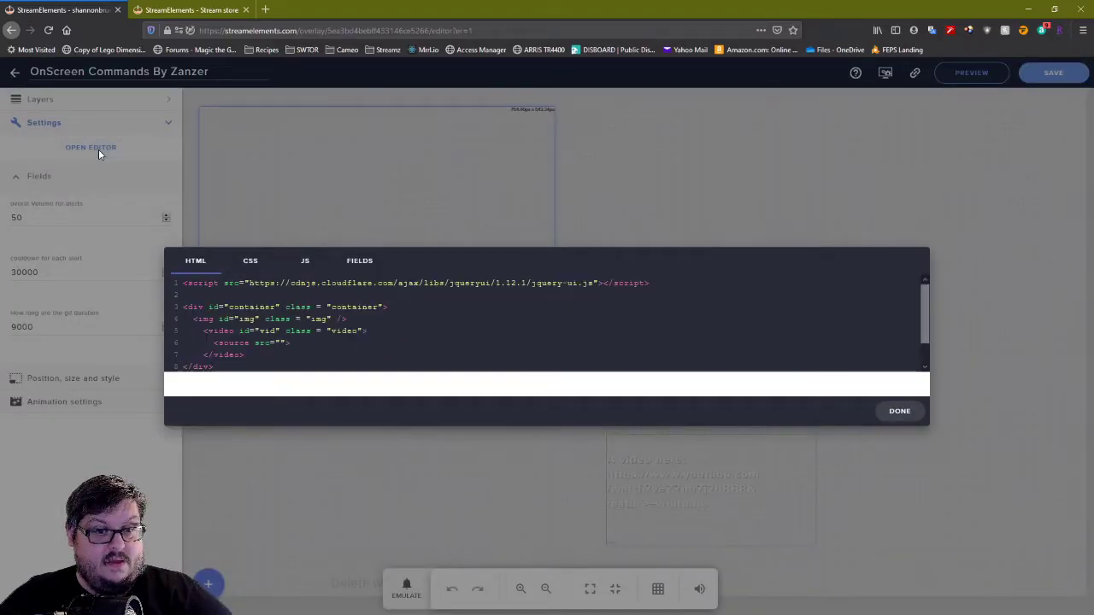
left_click(306, 263)
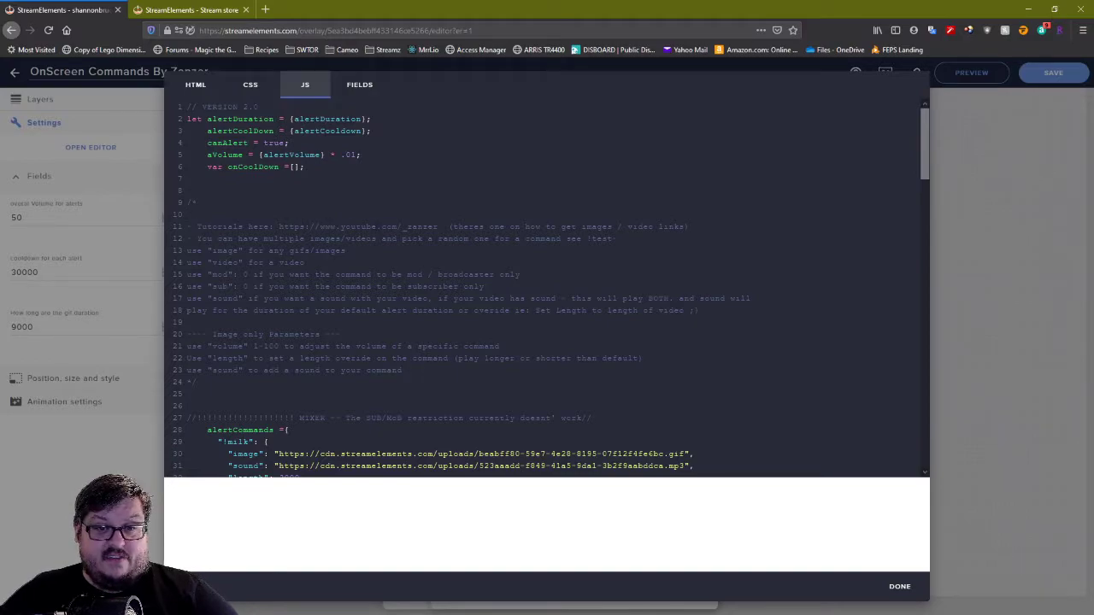
- Duplicate the !milk command's name, image and sound lines below the !bday entry in alertCommands, and rename the copy !bees
scroll(619, 242, "down", 2)
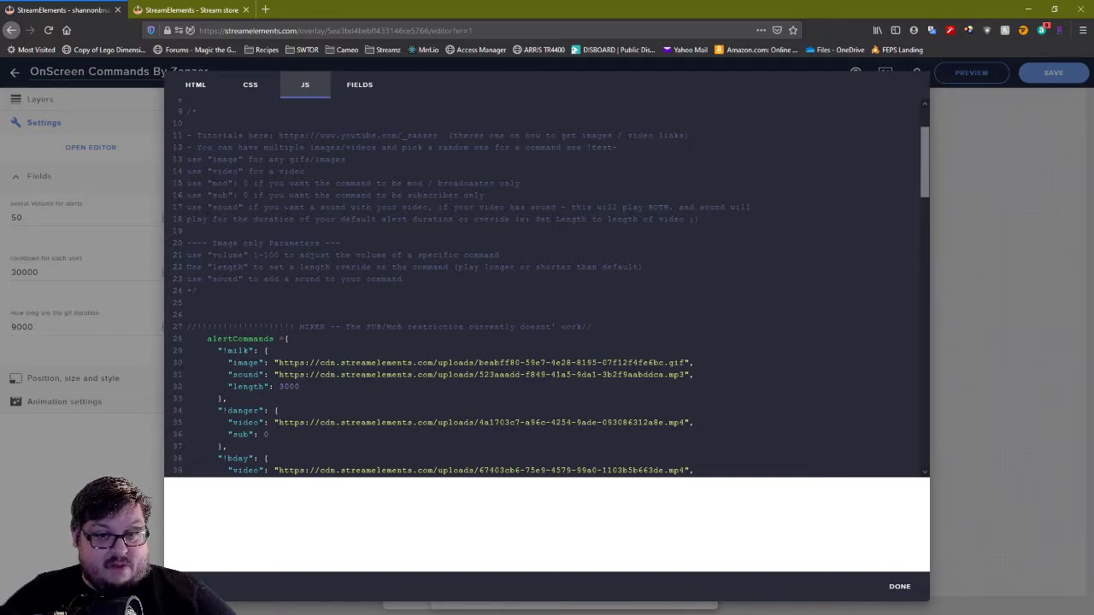
scroll(405, 229, "down", 3)
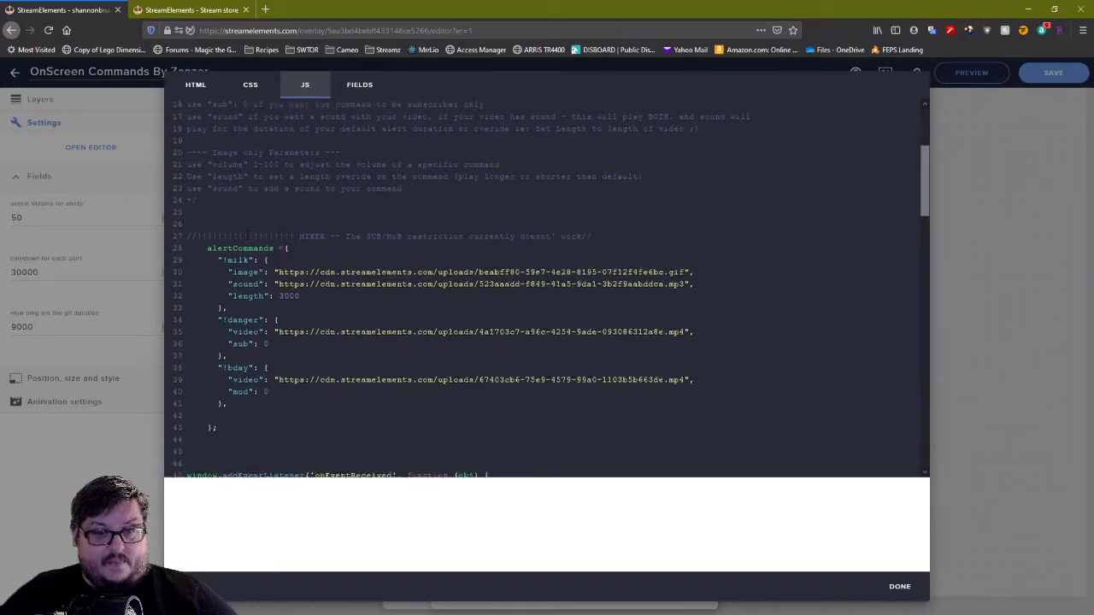
scroll(413, 202, "down", 3)
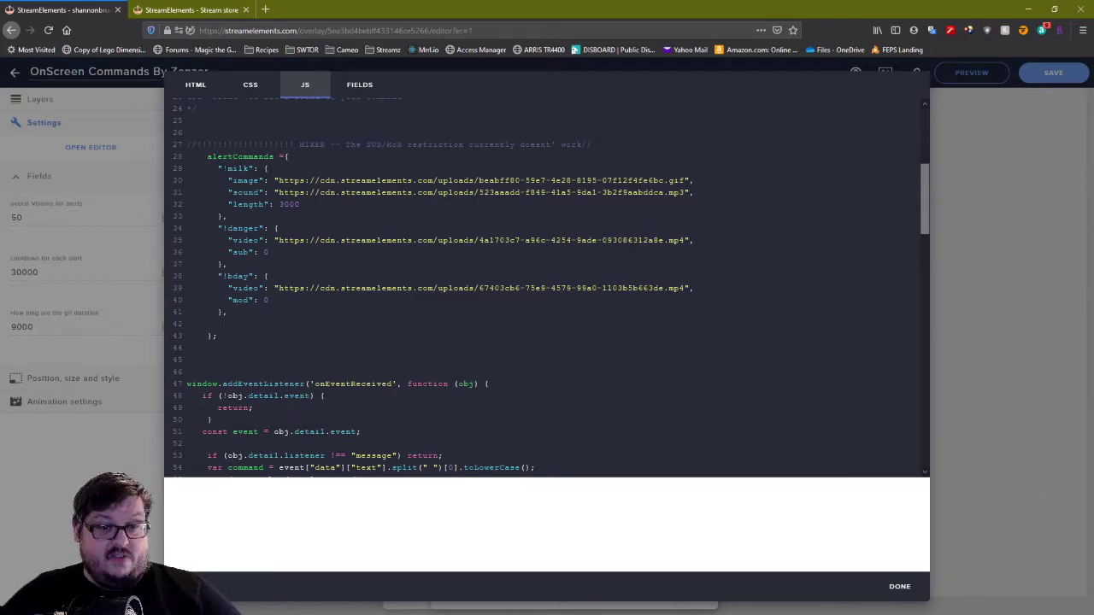
left_click_drag(218, 168, 301, 205)
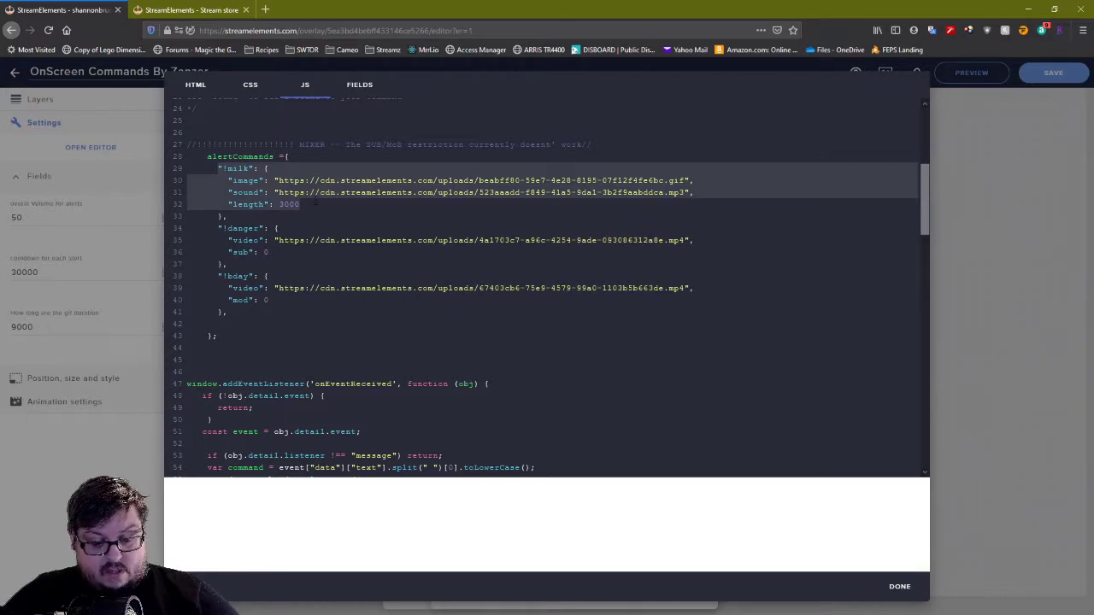
left_click(315, 205)
left_click_drag(214, 169, 694, 192)
key("ctrl+c")
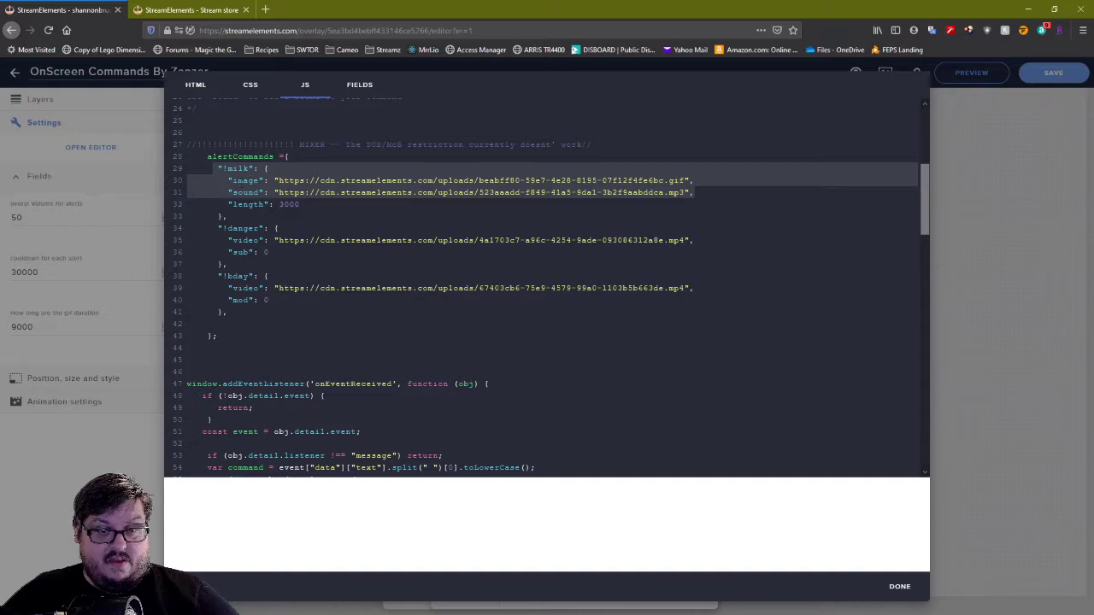
left_click(214, 324)
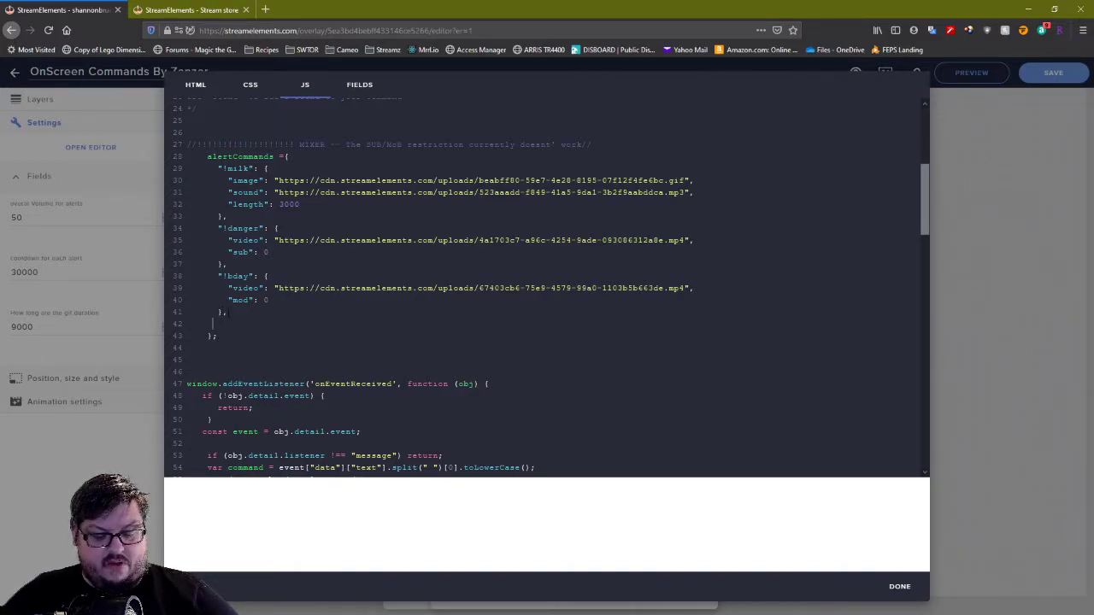
key("ctrl+v")
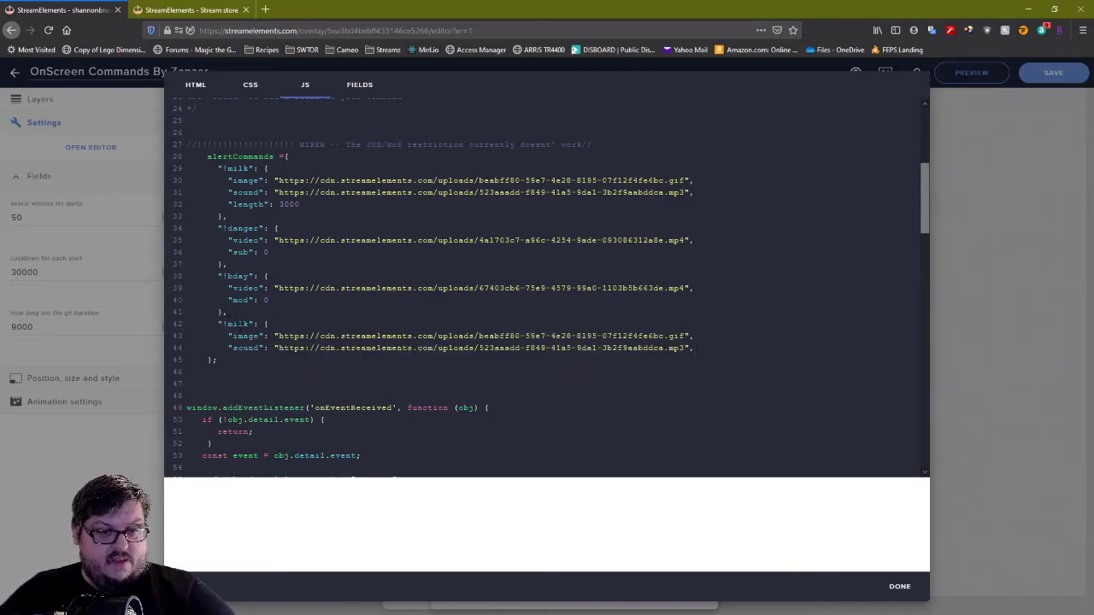
double_click(239, 324)
type("bees")
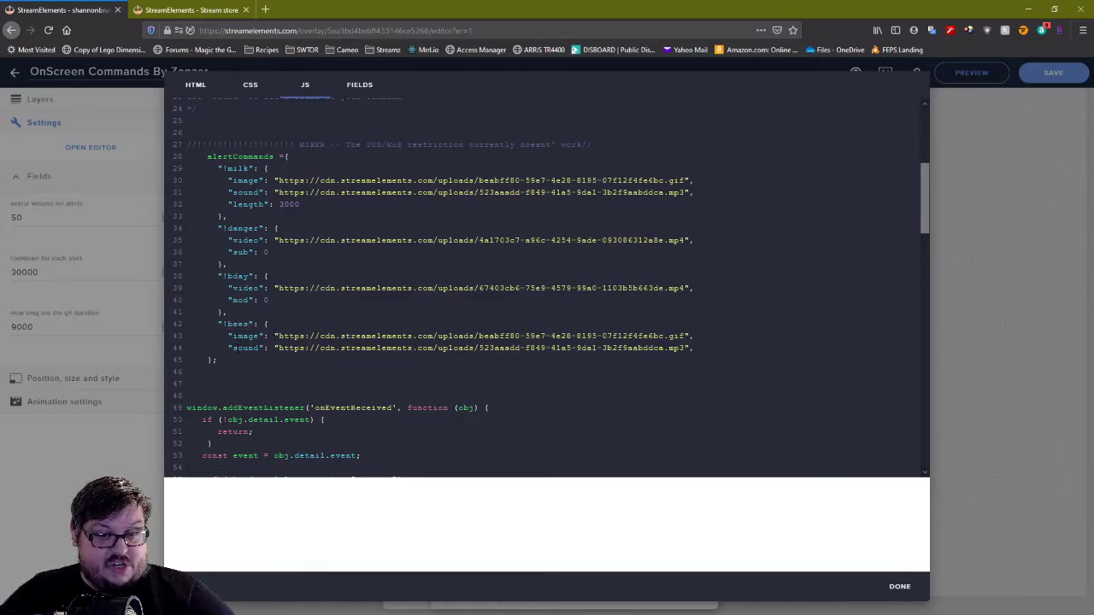
- Replace the !bees image URL with the image location copied from the store item's preview asset
left_click(174, 7)
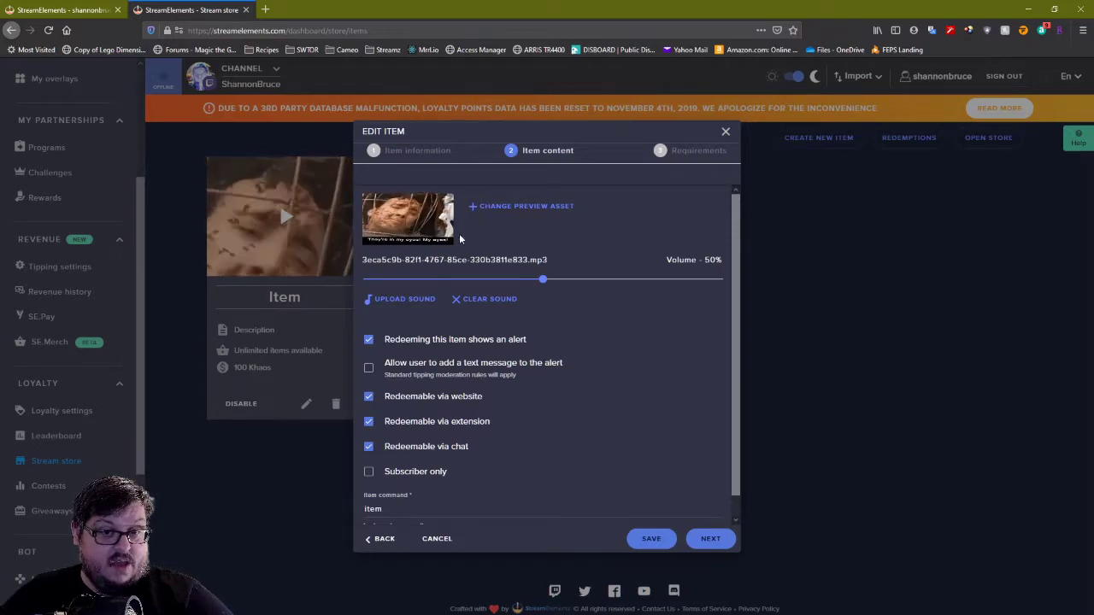
right_click(417, 219)
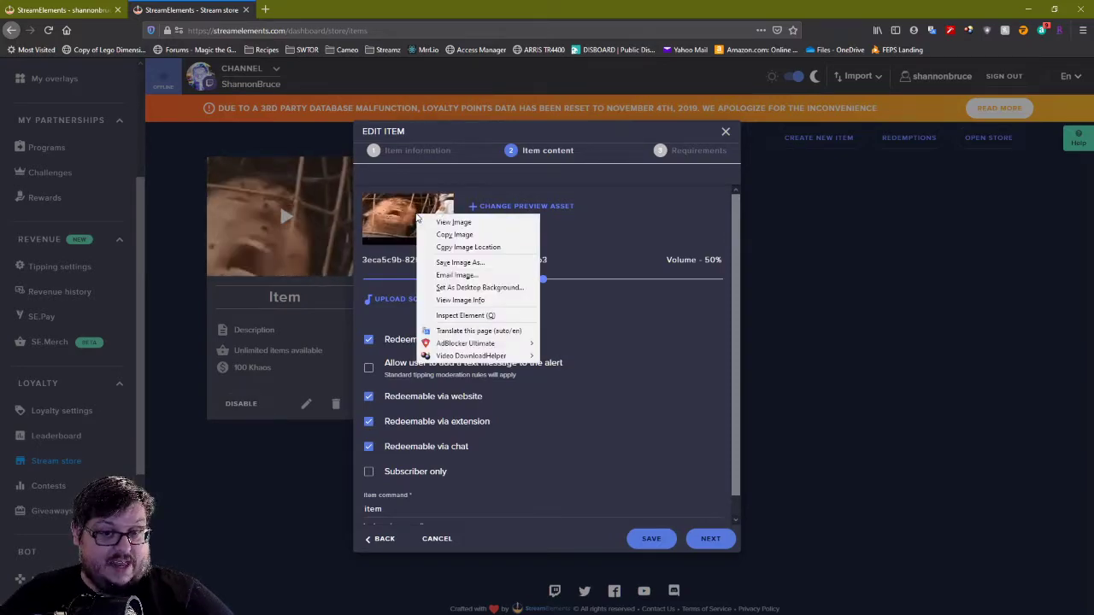
left_click(490, 247)
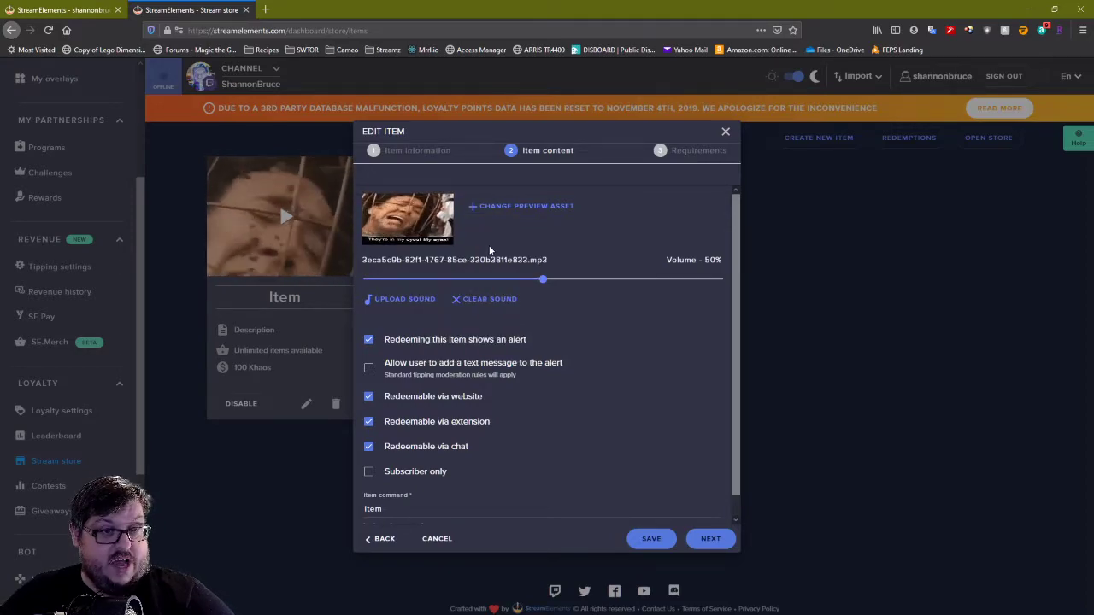
left_click(93, 9)
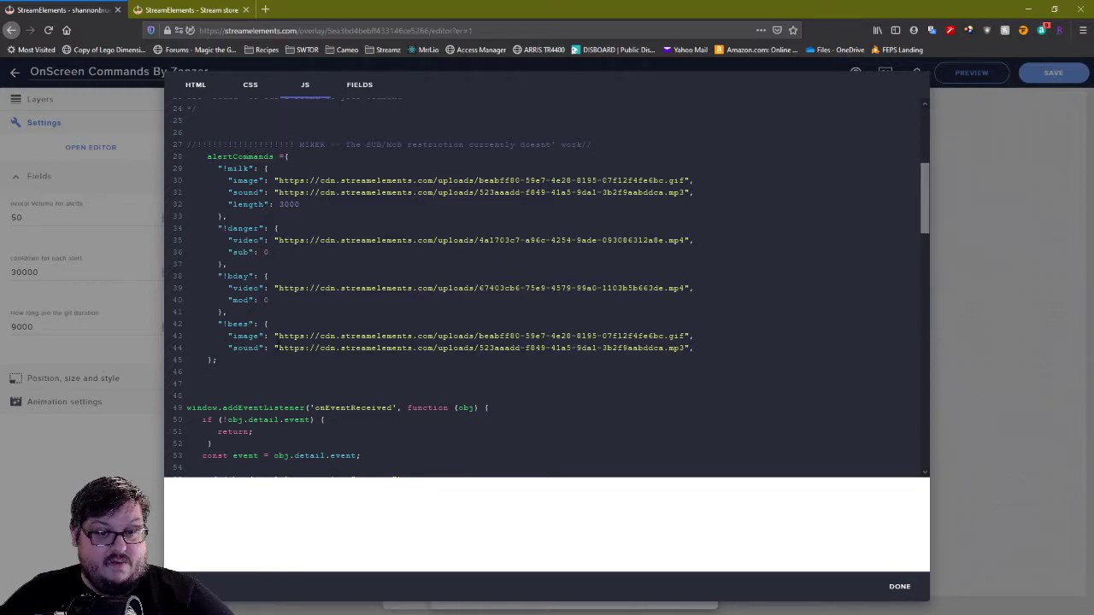
left_click_drag(279, 336, 684, 336)
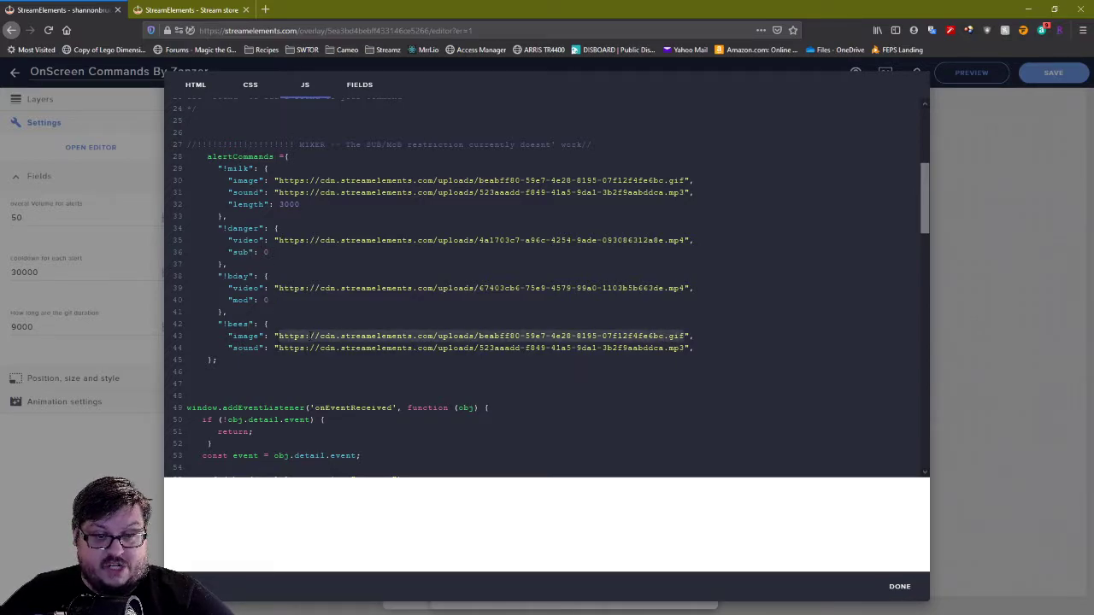
right_click(310, 335)
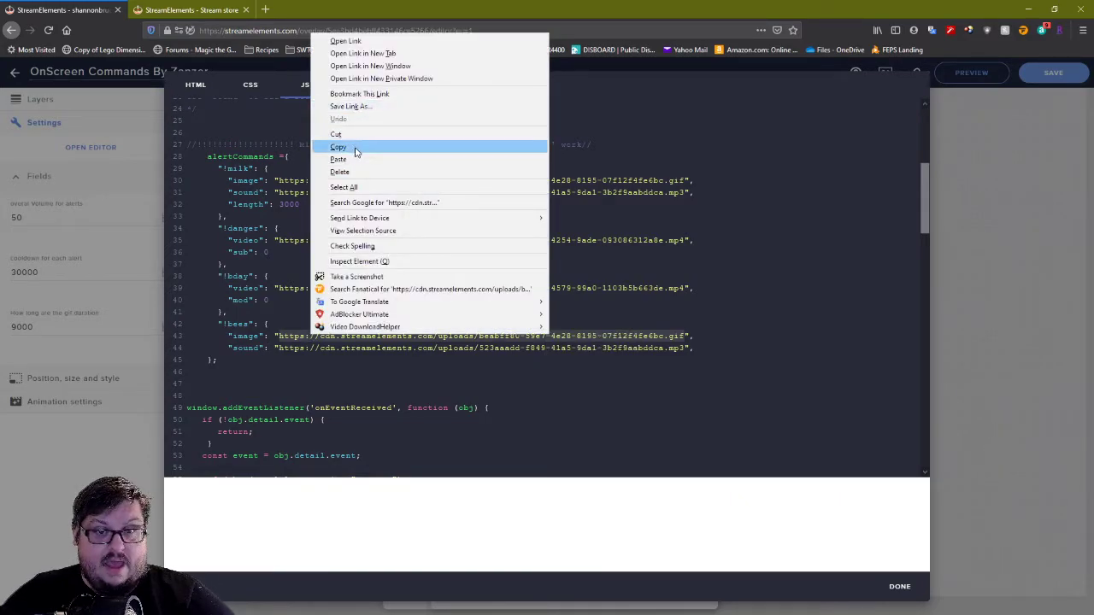
left_click(338, 159)
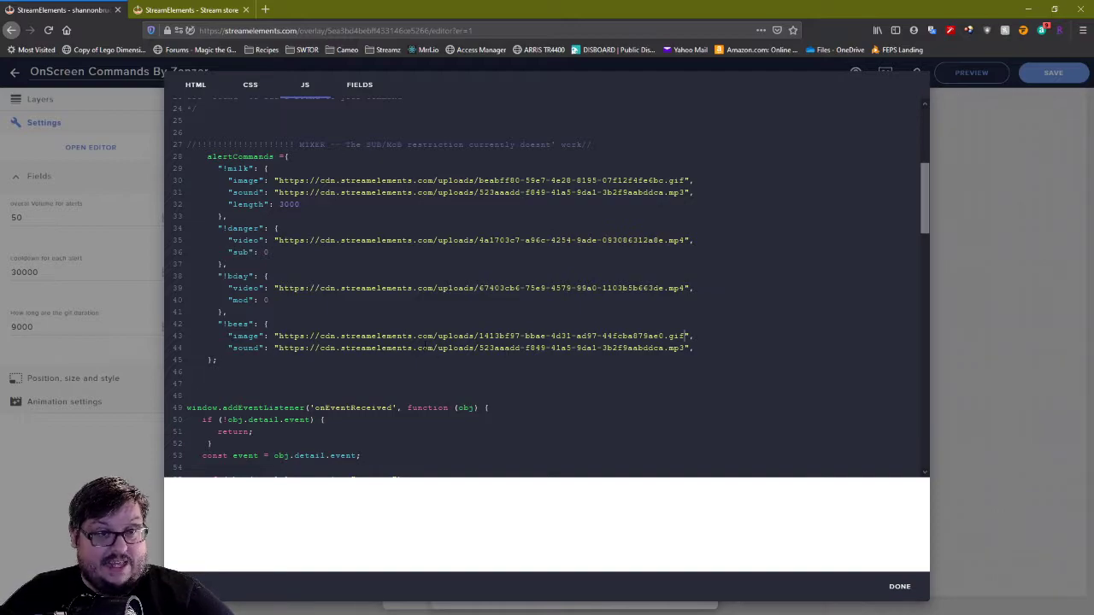
- Replace the file name in the !bees sound URL with the store item's sound file name, 3eca5c9b-82f1-4767-85ce-330b3811e833.mp3
left_click(180, 9)
left_click_drag(360, 259, 547, 266)
key("ctrl+c")
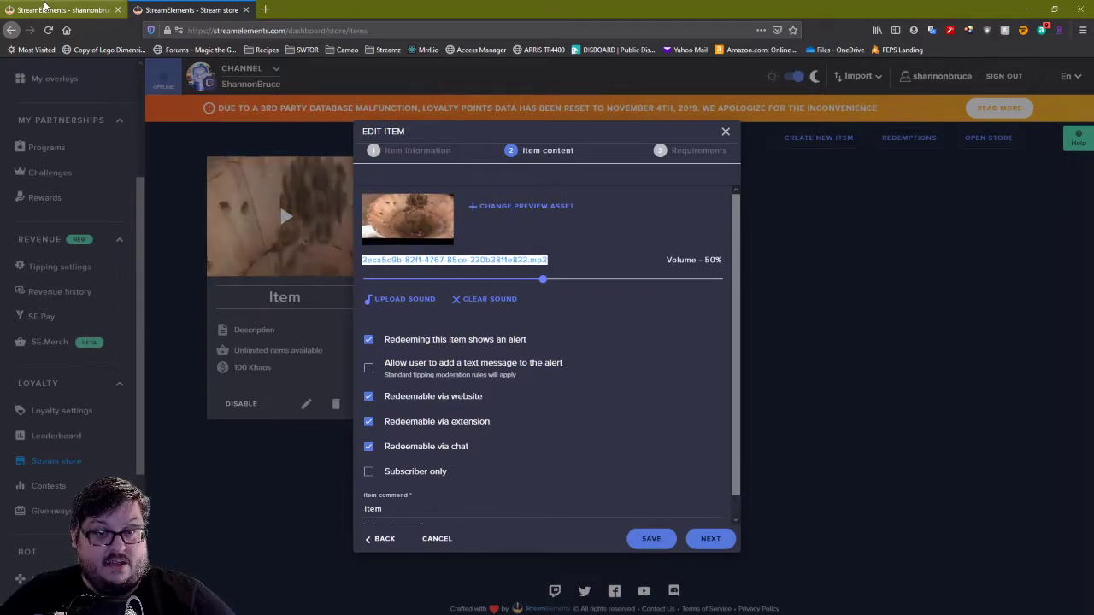
left_click(92, 11)
left_click_drag(479, 348, 685, 348)
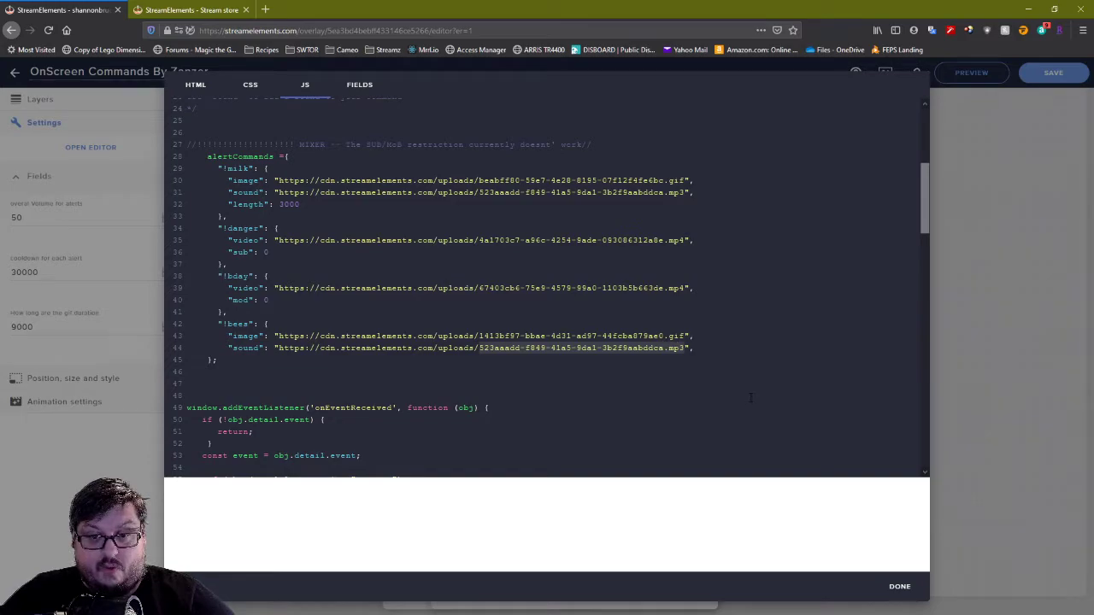
key("ctrl+v")
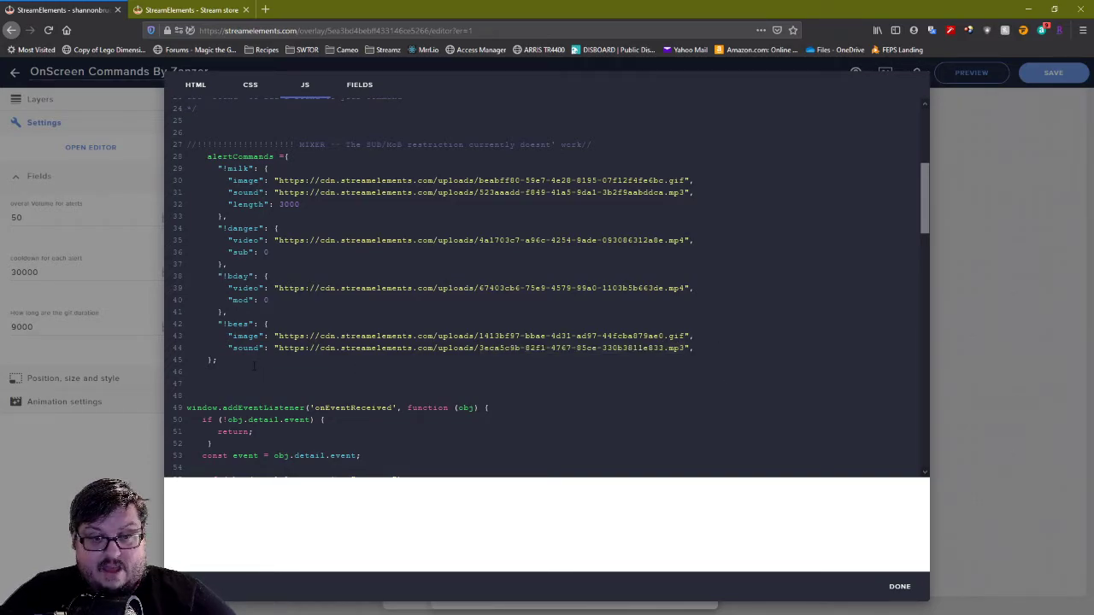
- End the !bees entry with a closing brace and comma on its own line and finish editing the widget code
key("Return")
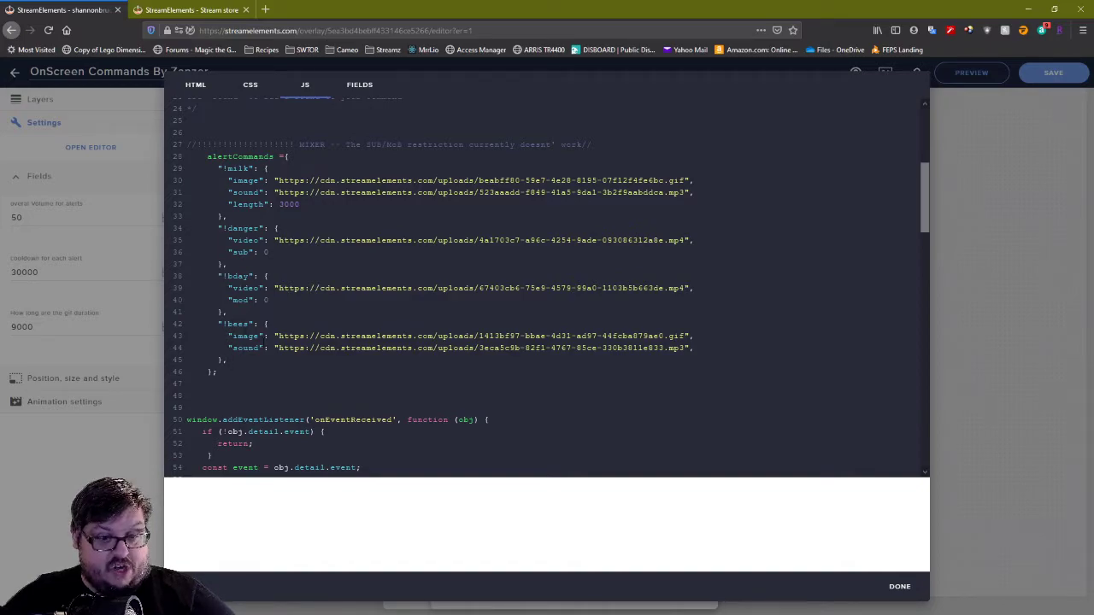
left_click(900, 586)
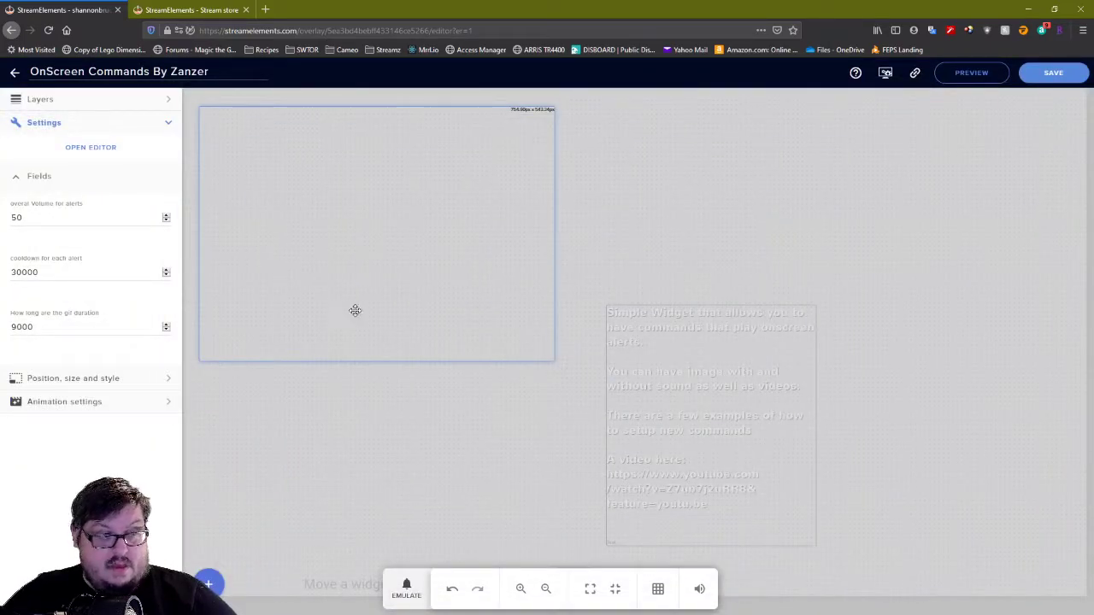
- Test the new command by sending !bees in the stream chat window, and move the chat window off the overlay
left_click_drag(0, 98, 705, 84)
left_click(709, 476)
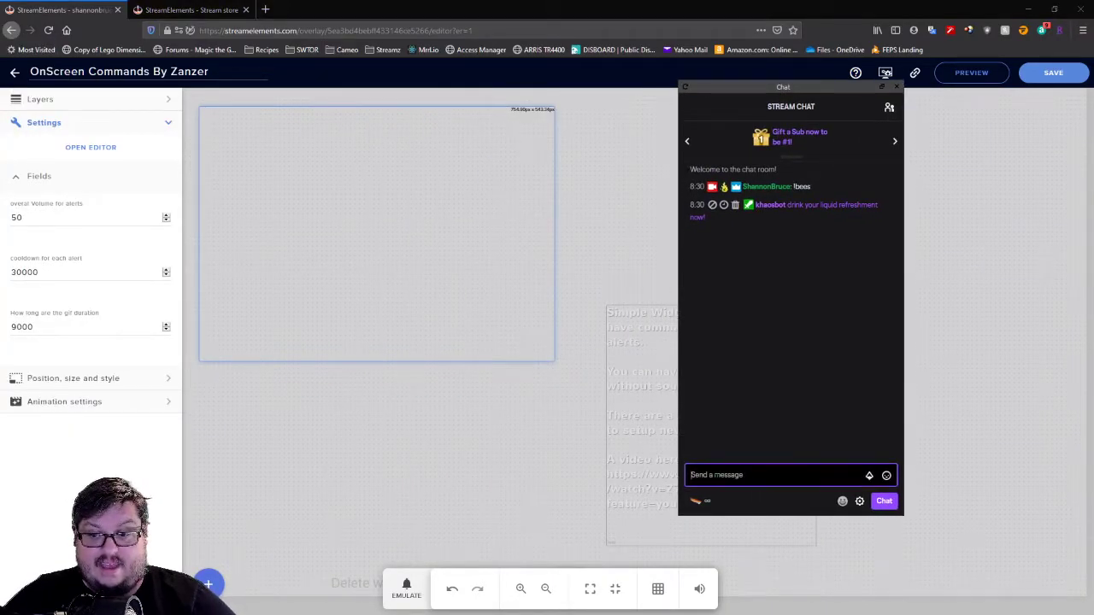
type("!bees")
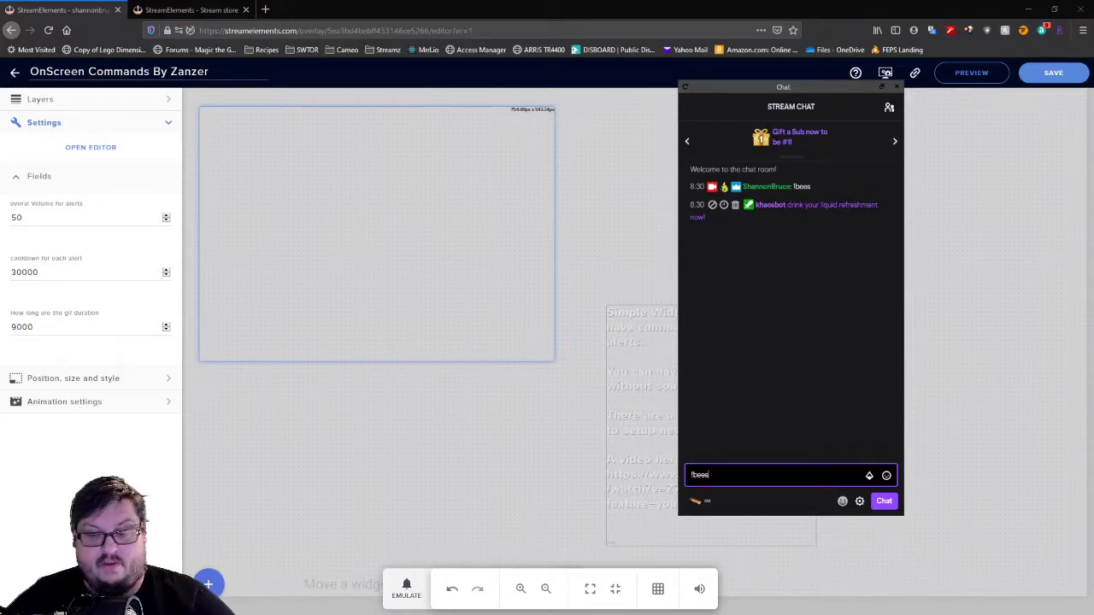
key("Return")
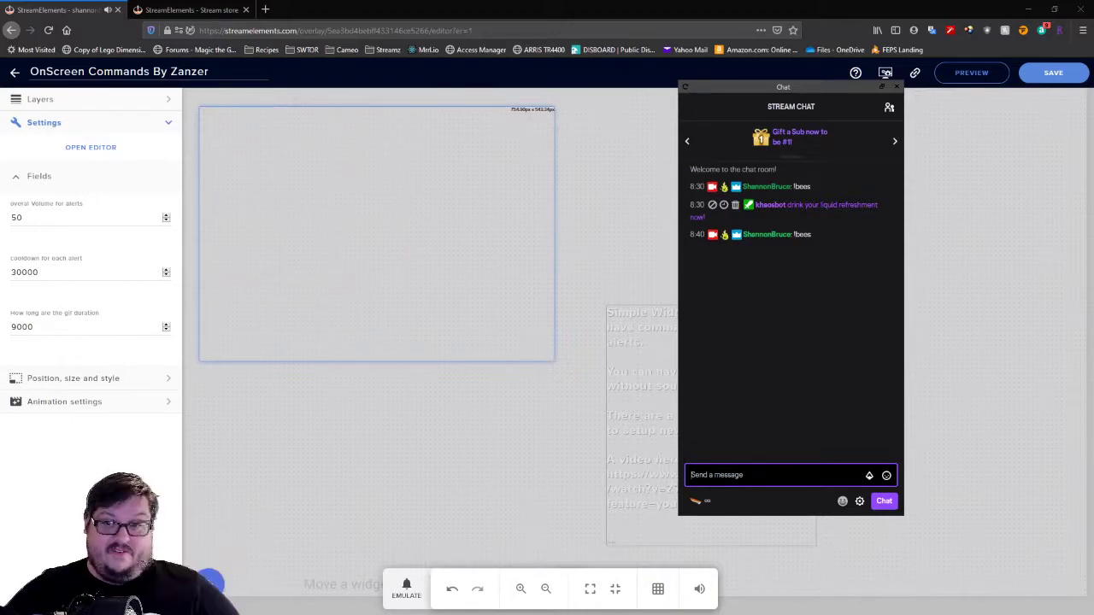
left_click_drag(746, 85, 0, 72)
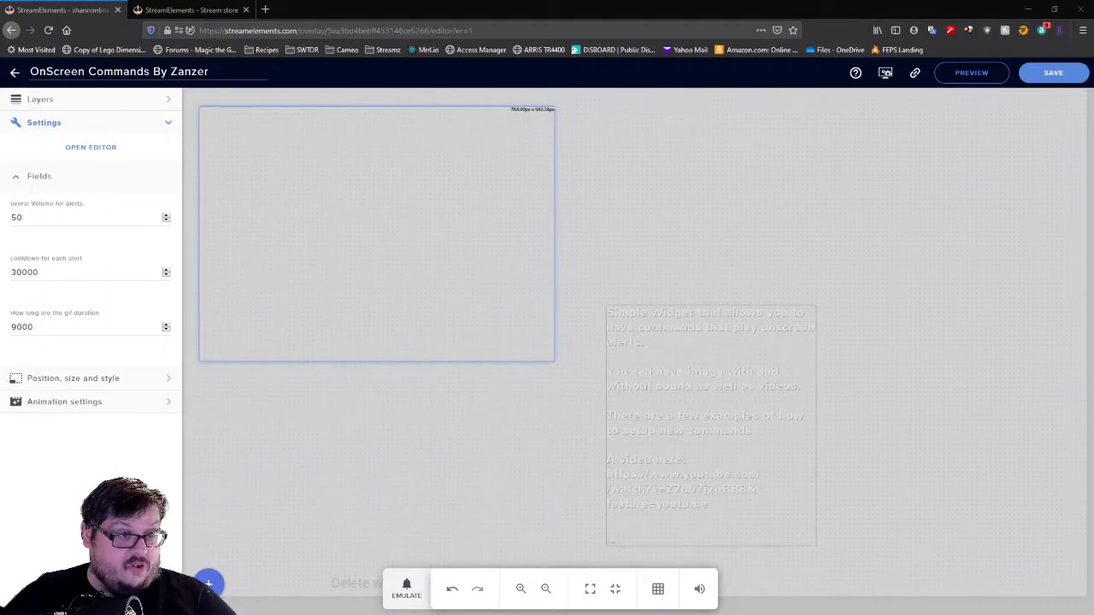
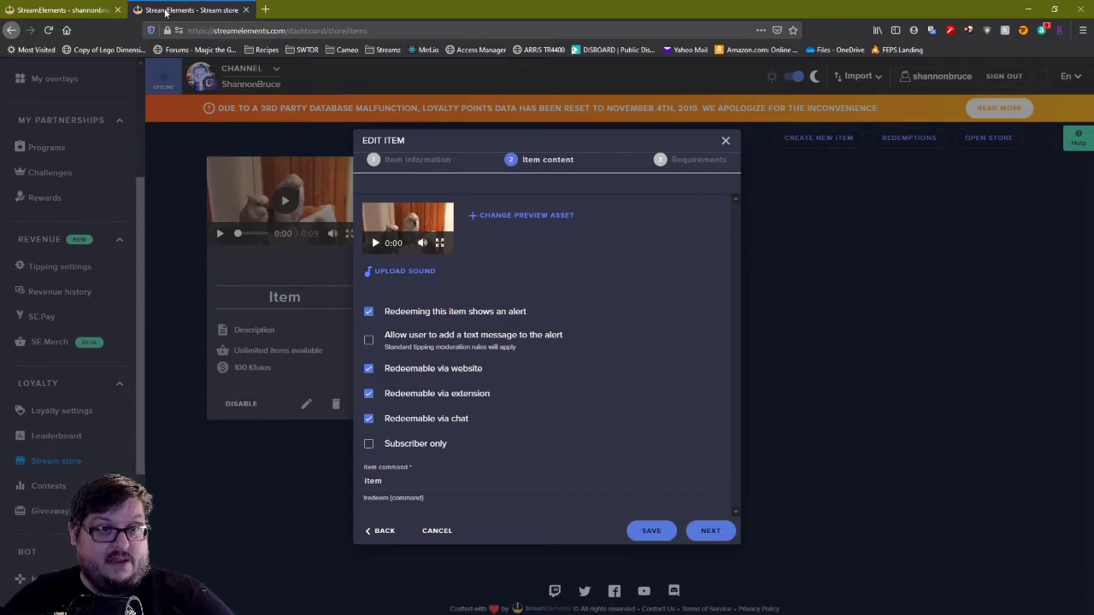
- Return from the store item to the overlay and reopen the widget's JavaScript code at the alertCommands list
left_click(47, 9)
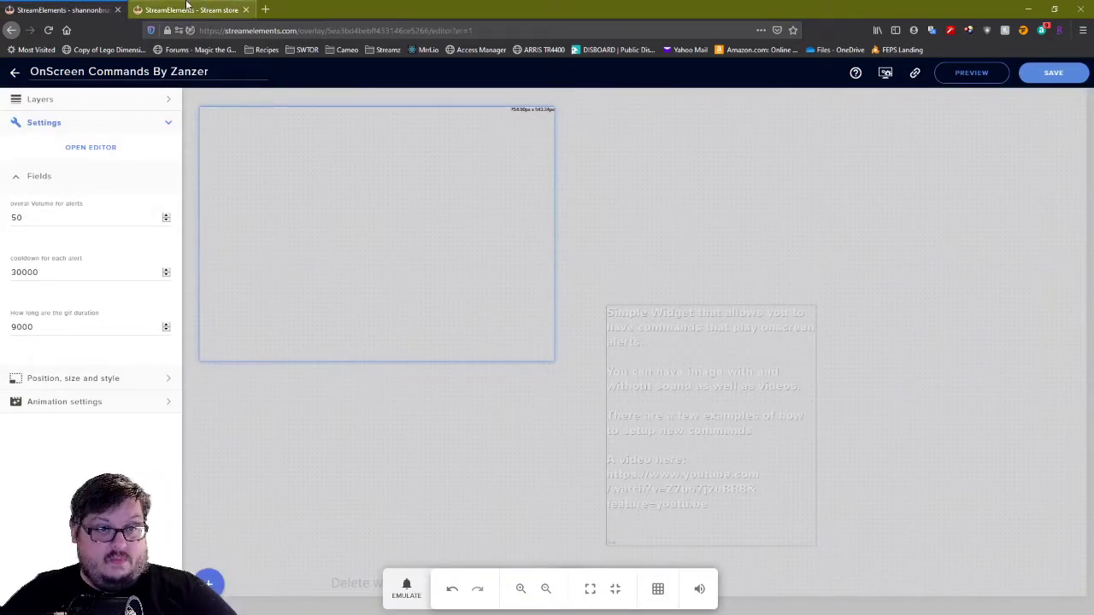
left_click(186, 7)
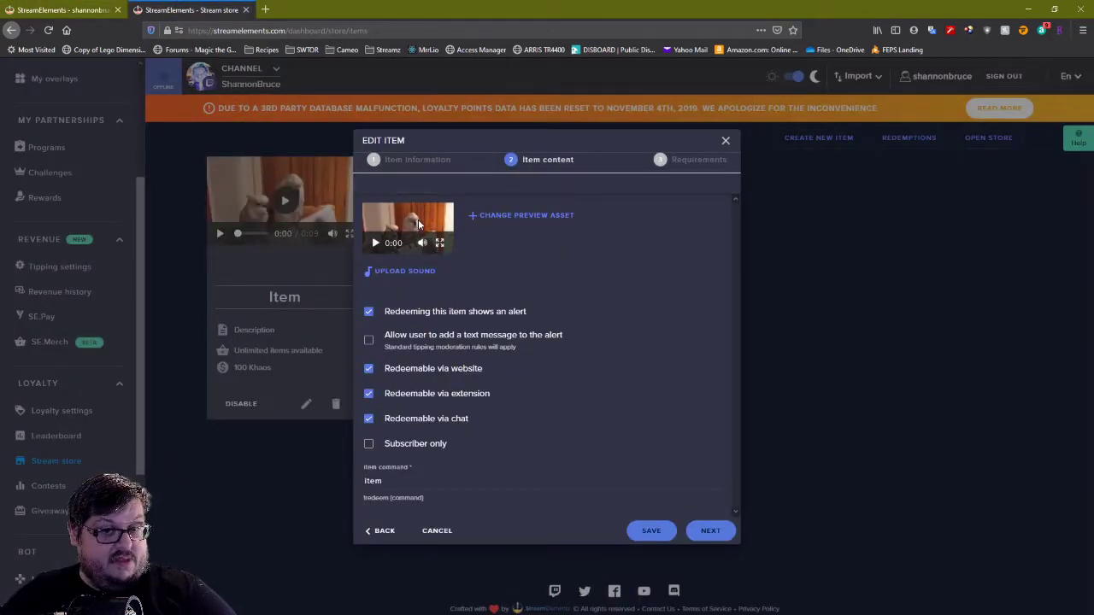
left_click(75, 10)
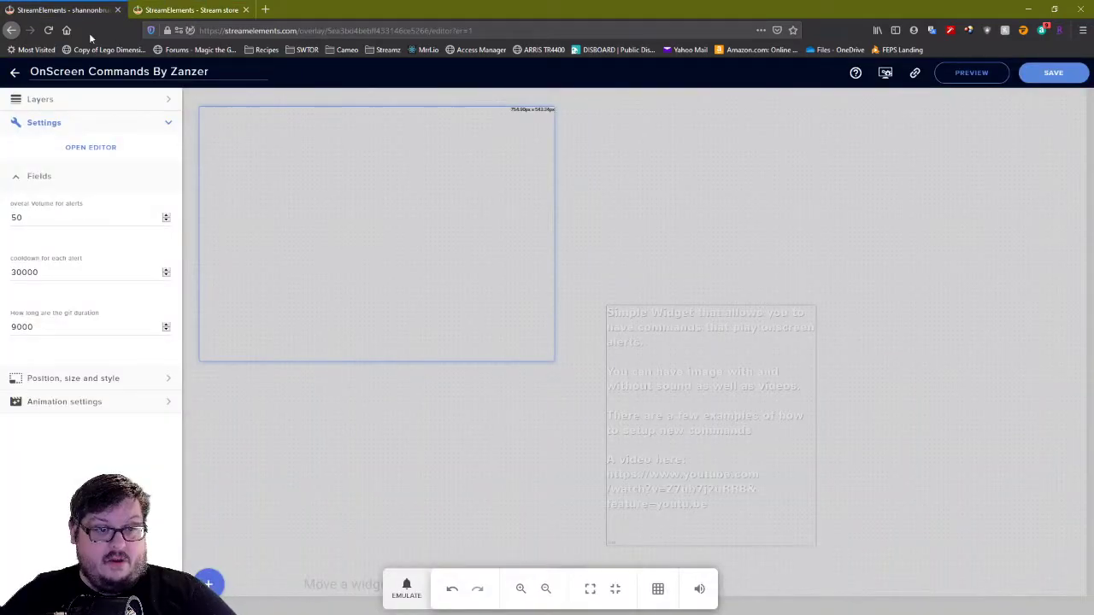
left_click(70, 124)
left_click(72, 126)
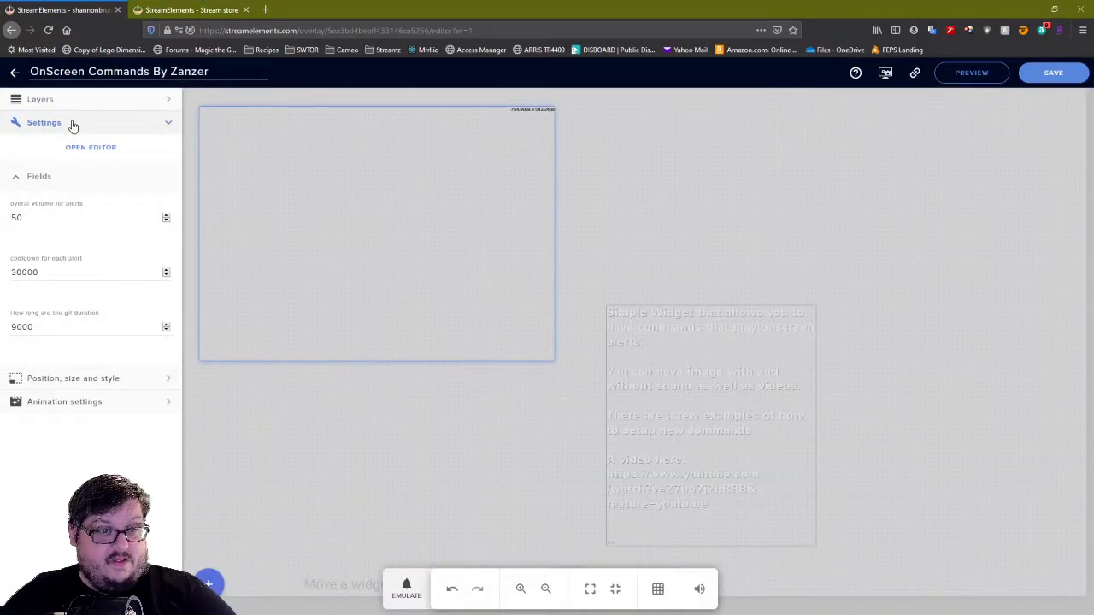
left_click(85, 148)
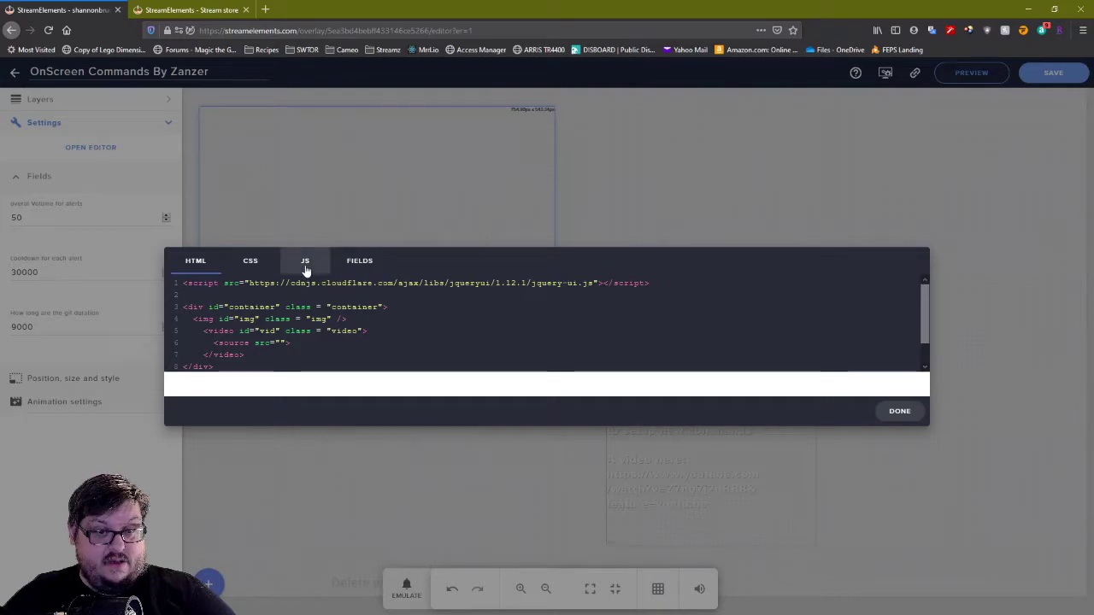
left_click(305, 263)
scroll(547, 282, "down", 5)
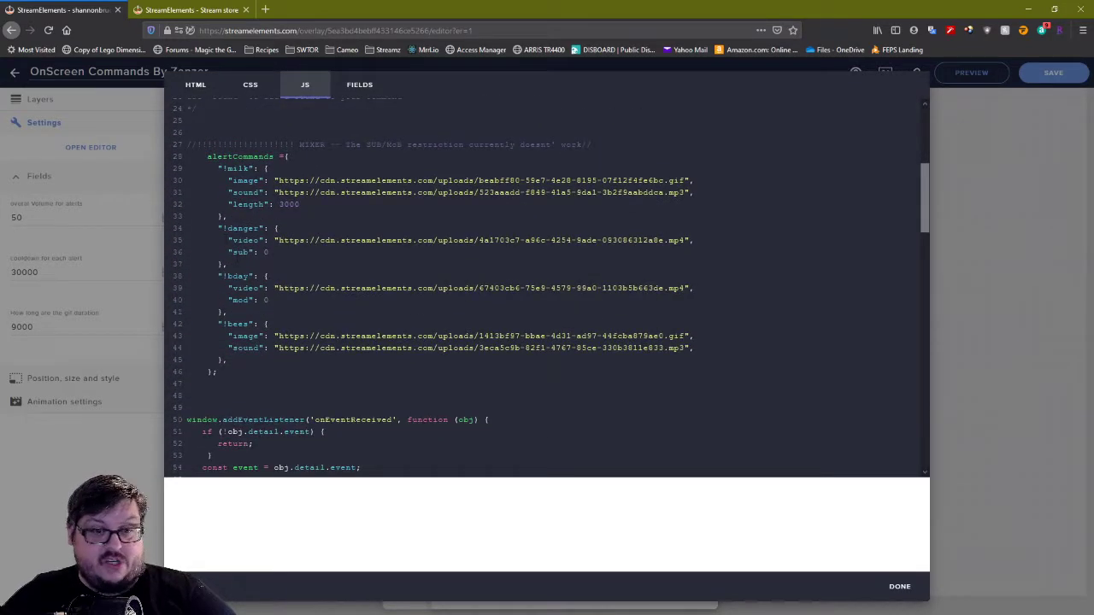
- Duplicate the opening and video lines of the !danger entry below the !bees entry and rename the copied command to !metal
left_click_drag(219, 229, 711, 240)
key("ctrl+c")
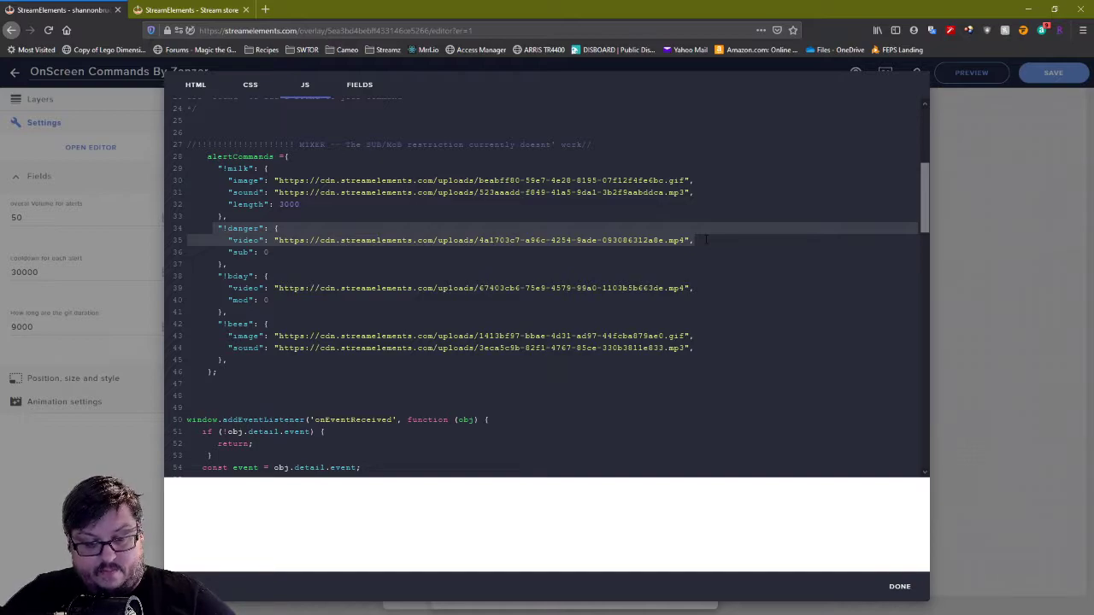
left_click(232, 361)
key("Return")
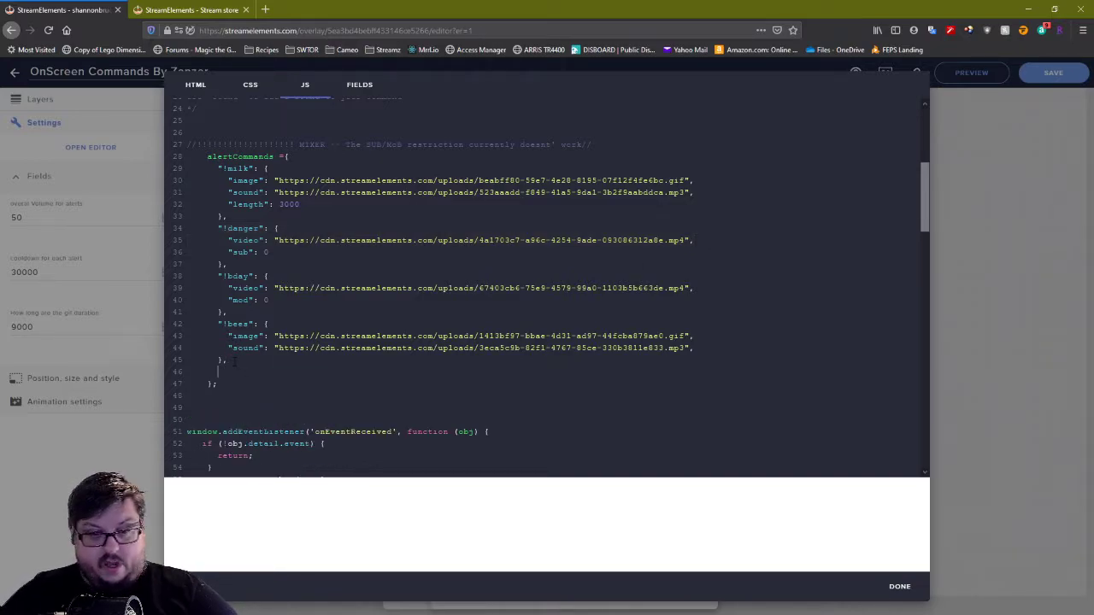
key("ctrl+v")
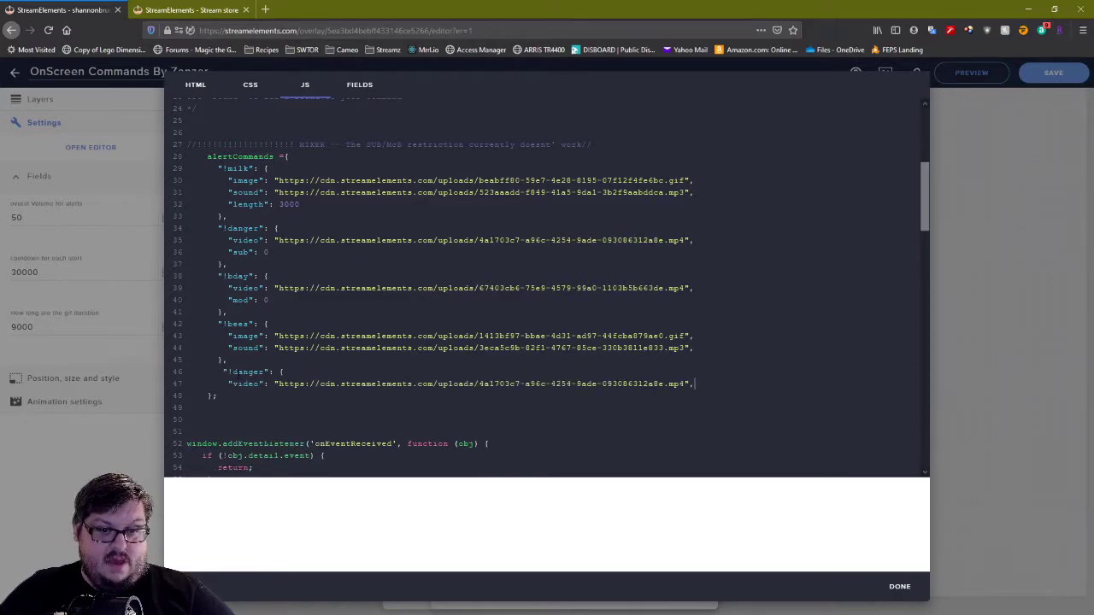
left_click_drag(232, 372, 258, 372)
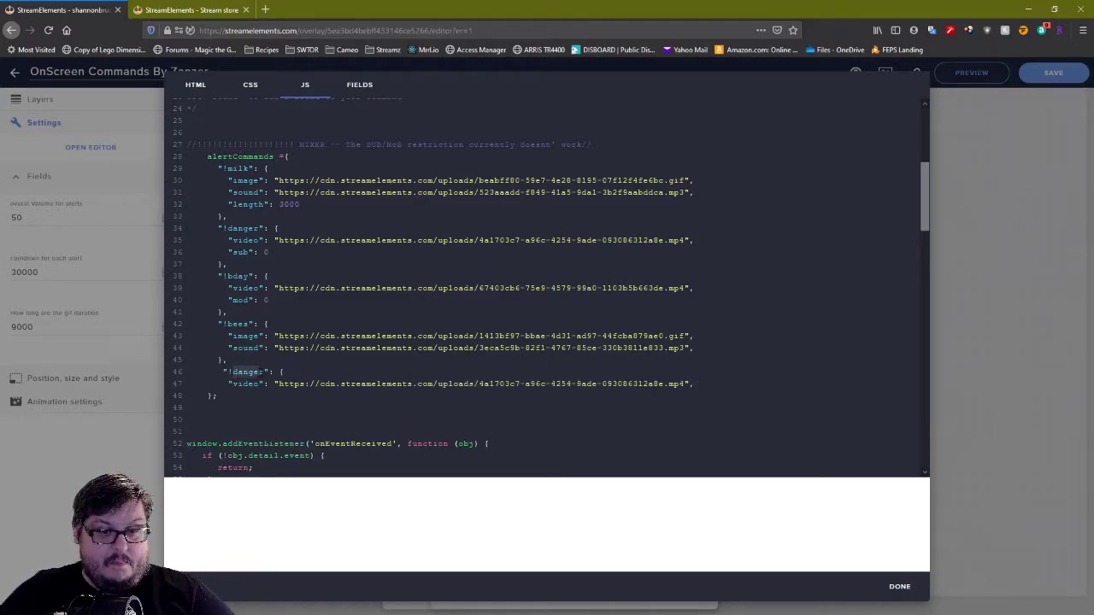
type("metal")
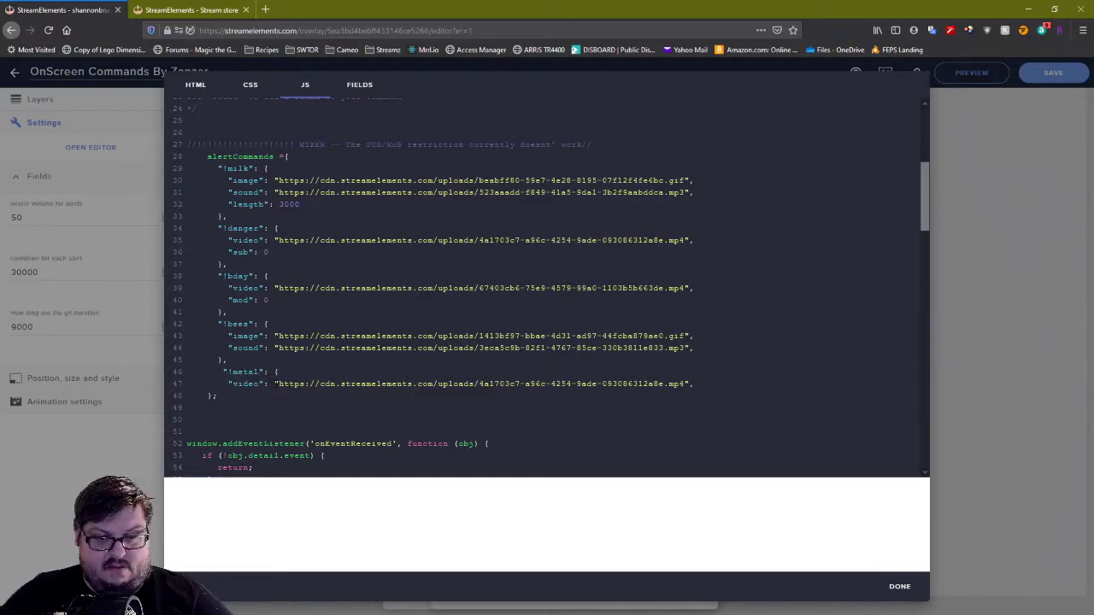
- Replace the !metal video URL with the video location copied from the store item, and close the entry with a brace and comma
left_click_drag(277, 384, 688, 384)
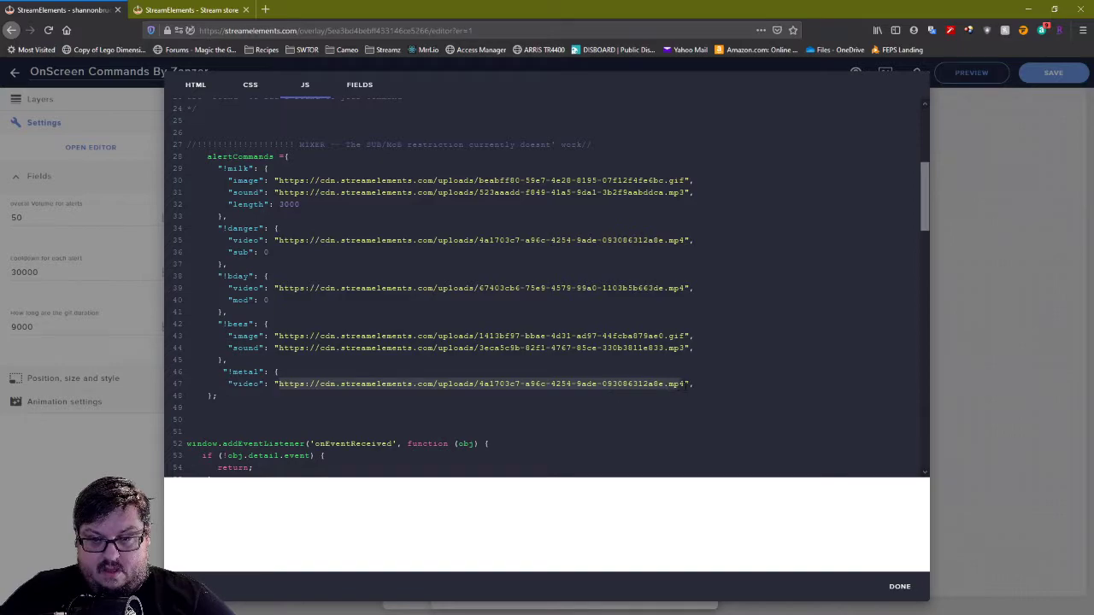
left_click(174, 9)
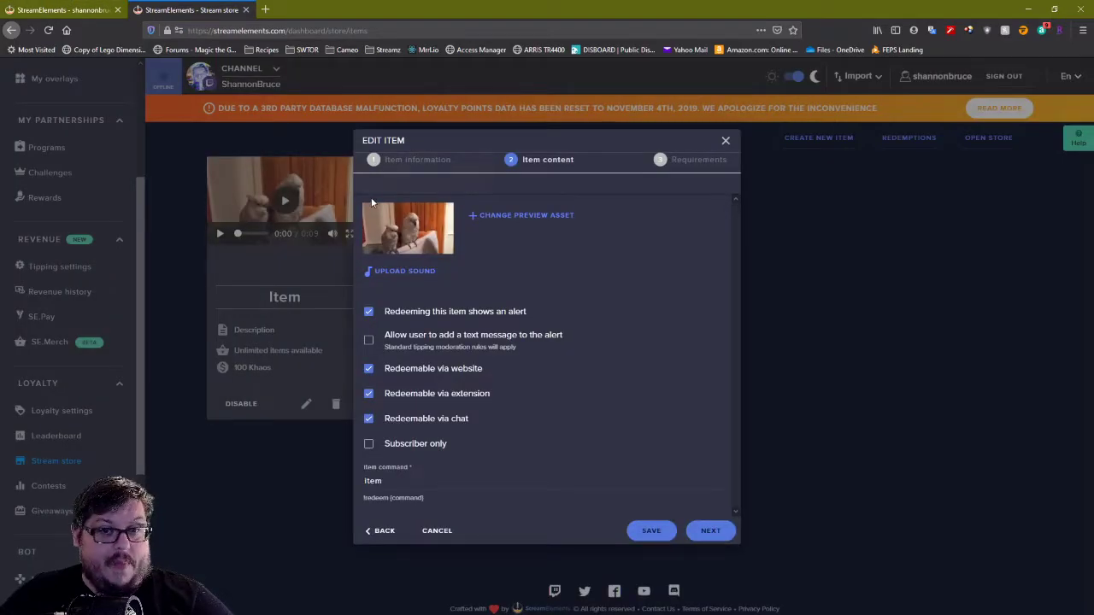
right_click(382, 222)
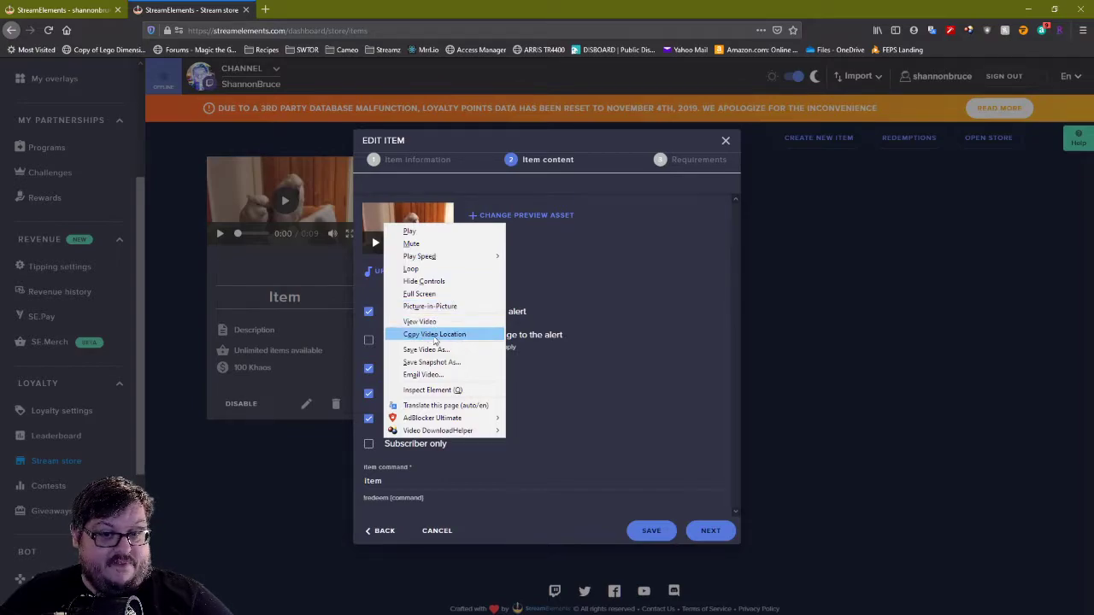
left_click(450, 336)
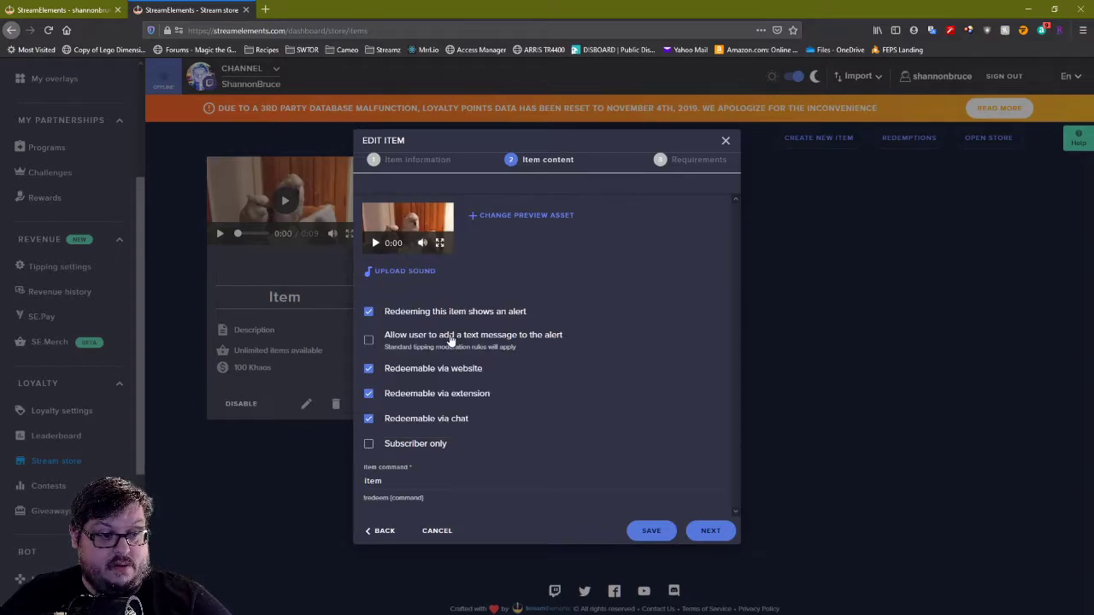
left_click(86, 11)
left_click(278, 384)
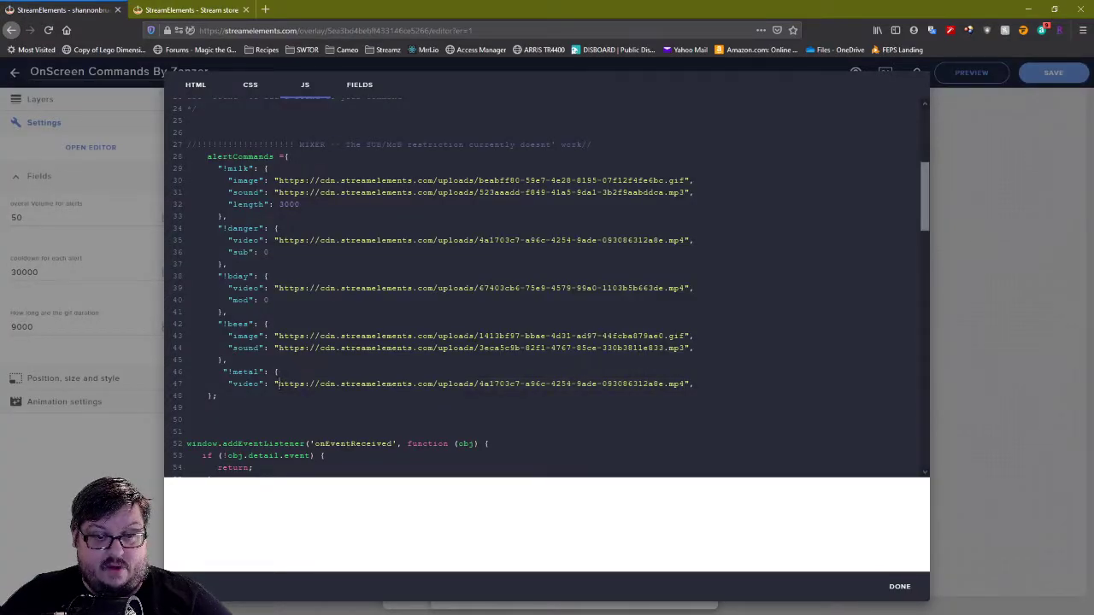
left_click_drag(278, 384, 681, 384)
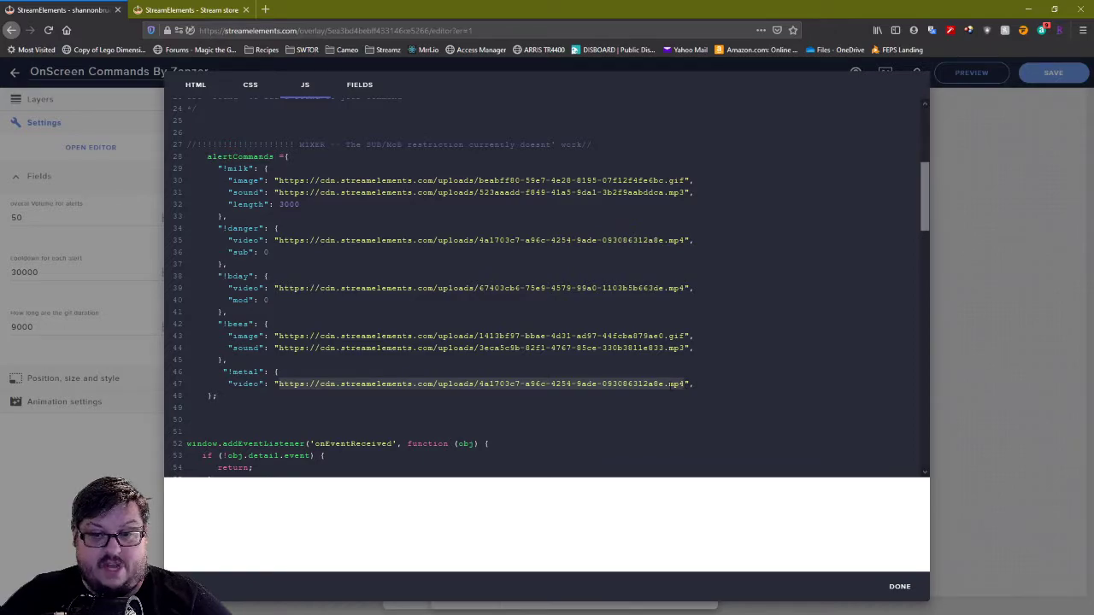
right_click(673, 387)
left_click(707, 208)
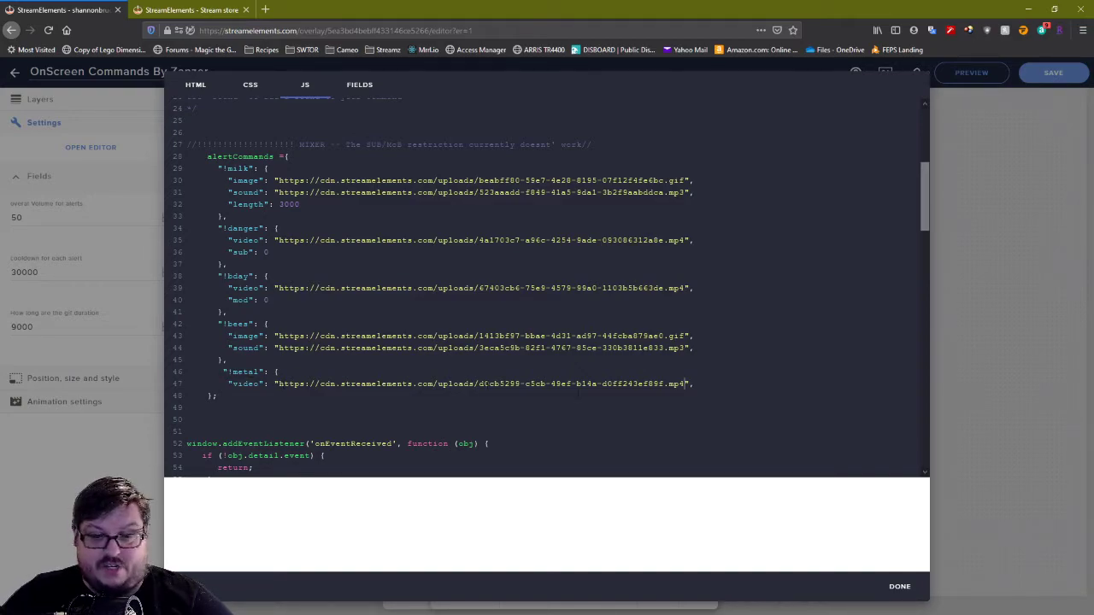
key("Return")
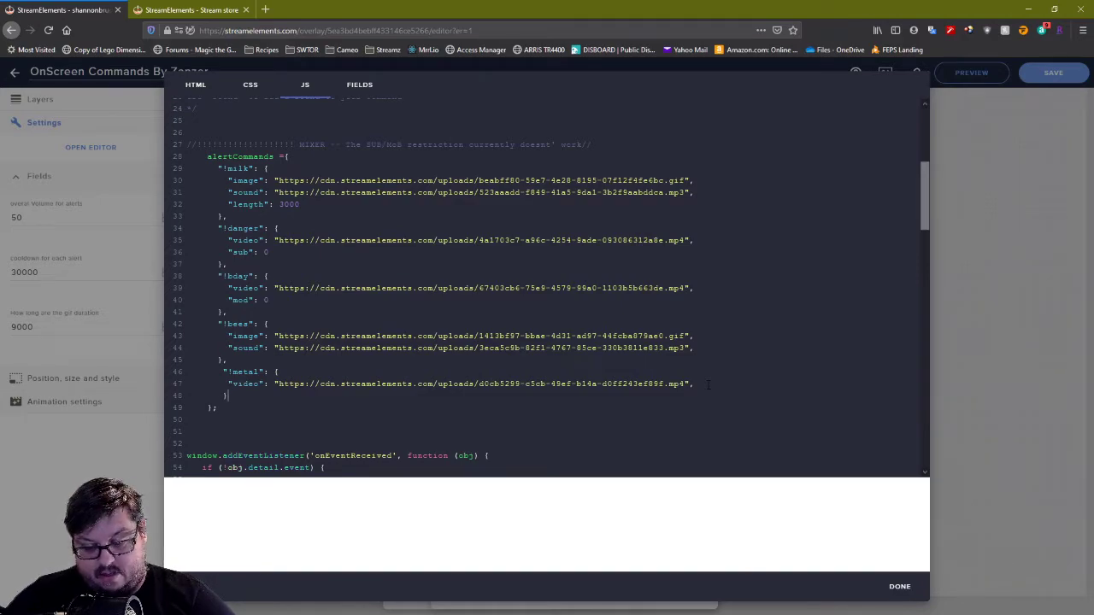
key("Return")
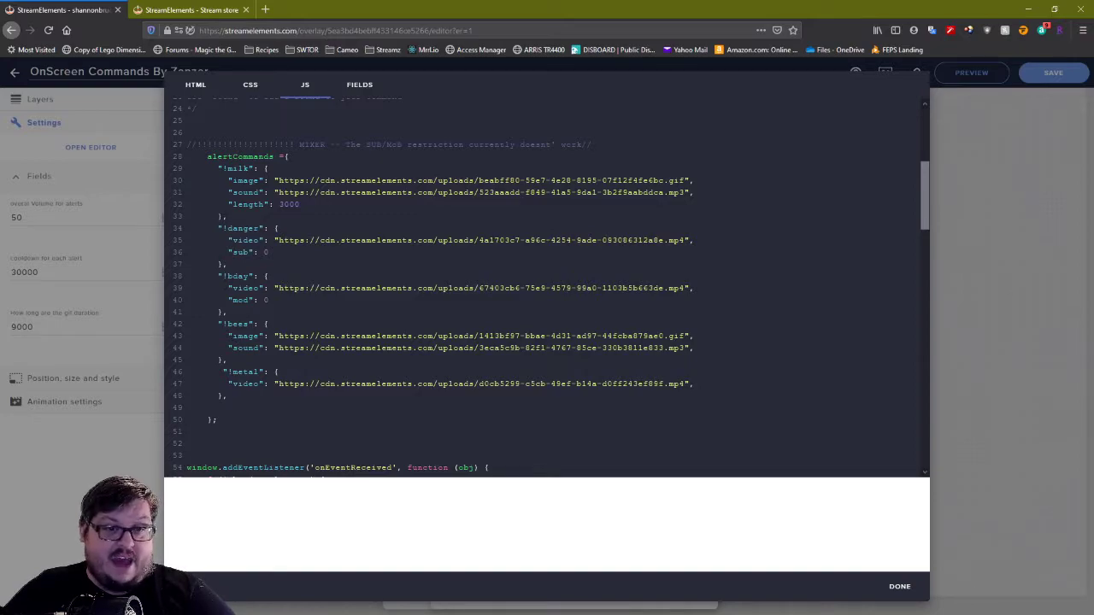
- Check the sub line of the !danger entry and the mod line of the !bday entry, and finish editing the widget code
mouse_move(227, 253)
left_mouse_down()
mouse_move(270, 253)
mouse_move(221, 253)
left_mouse_up()
left_click(270, 253)
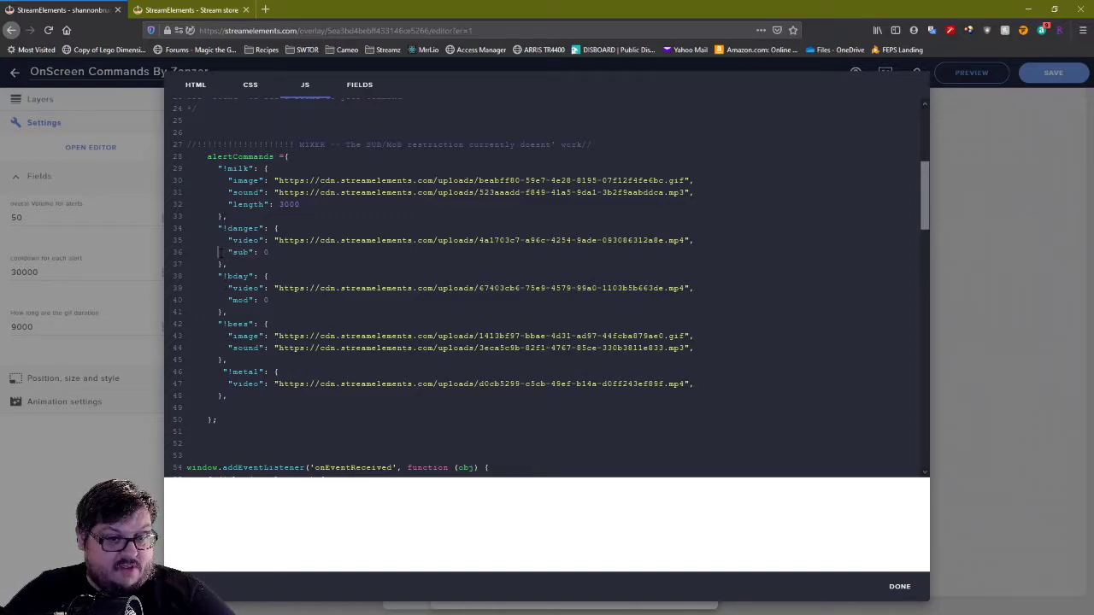
left_click(265, 252)
left_click_drag(220, 300, 260, 300)
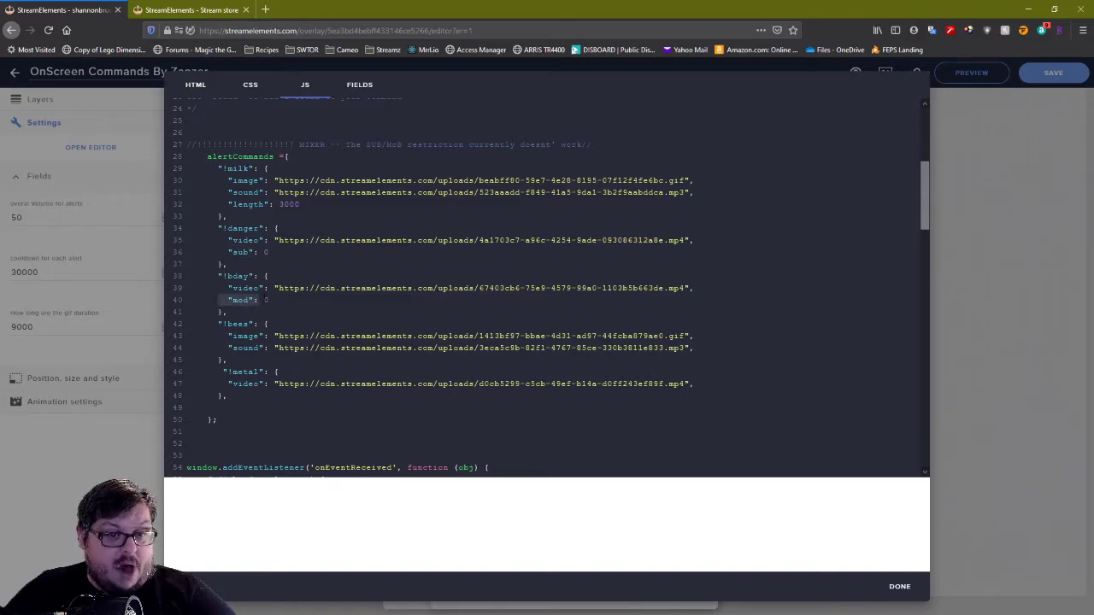
left_click(267, 300)
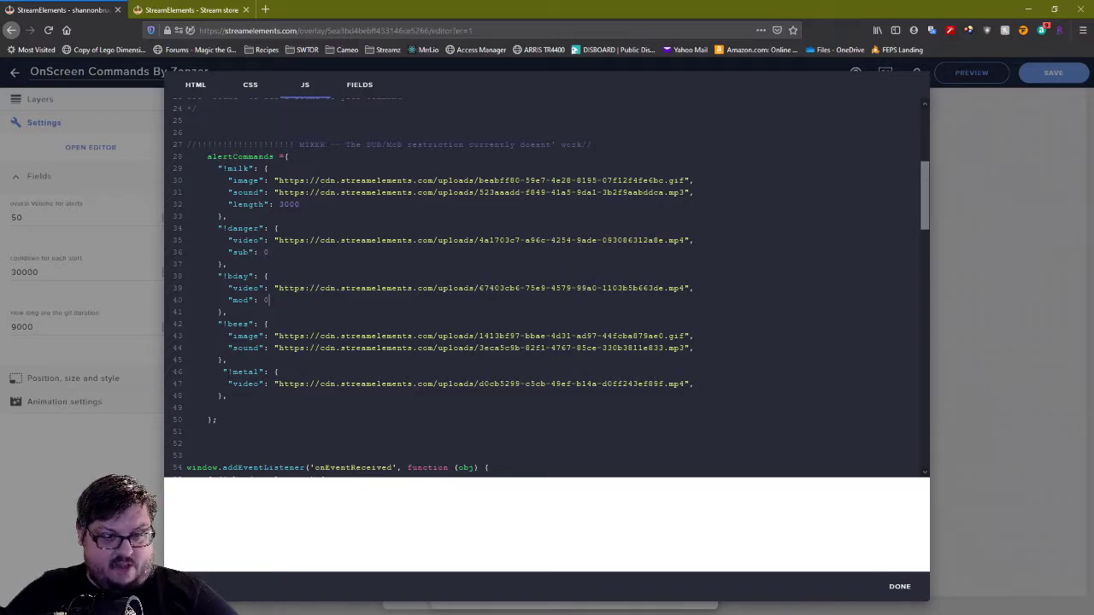
left_click(899, 587)
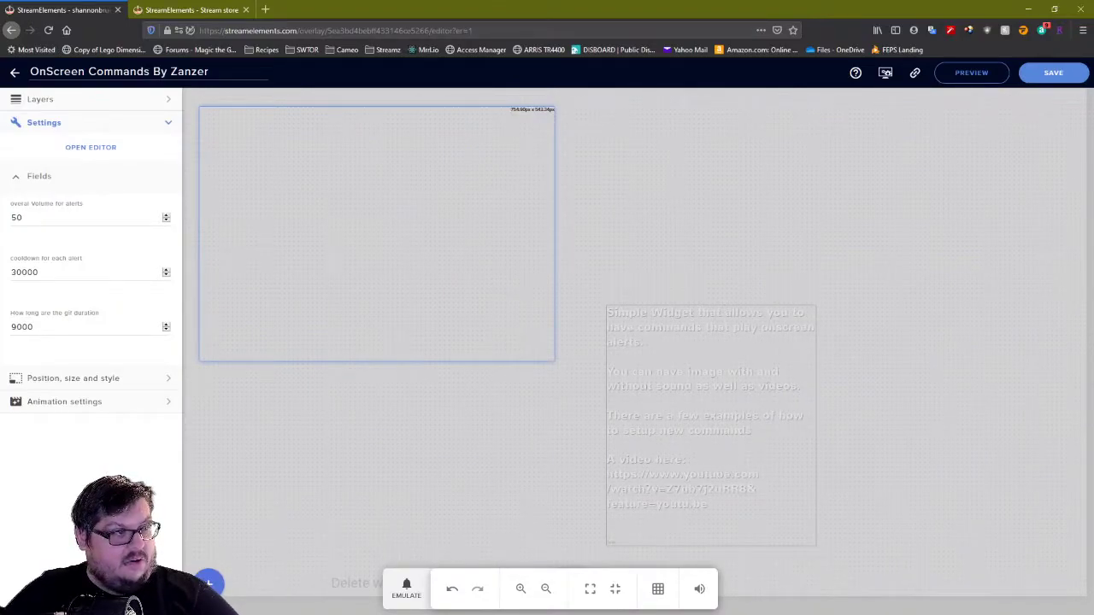
- Test the video command by sending !metal in the stream chat window, and move the chat window off the overlay
left_click_drag(694, 204, 641, 157)
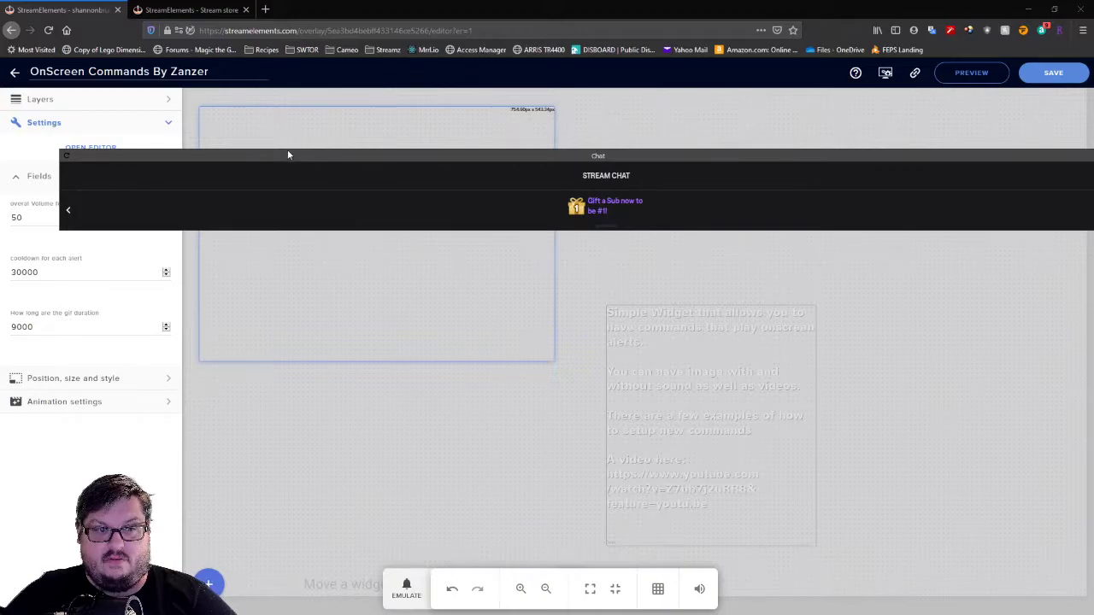
left_click_drag(248, 157, 0, 102)
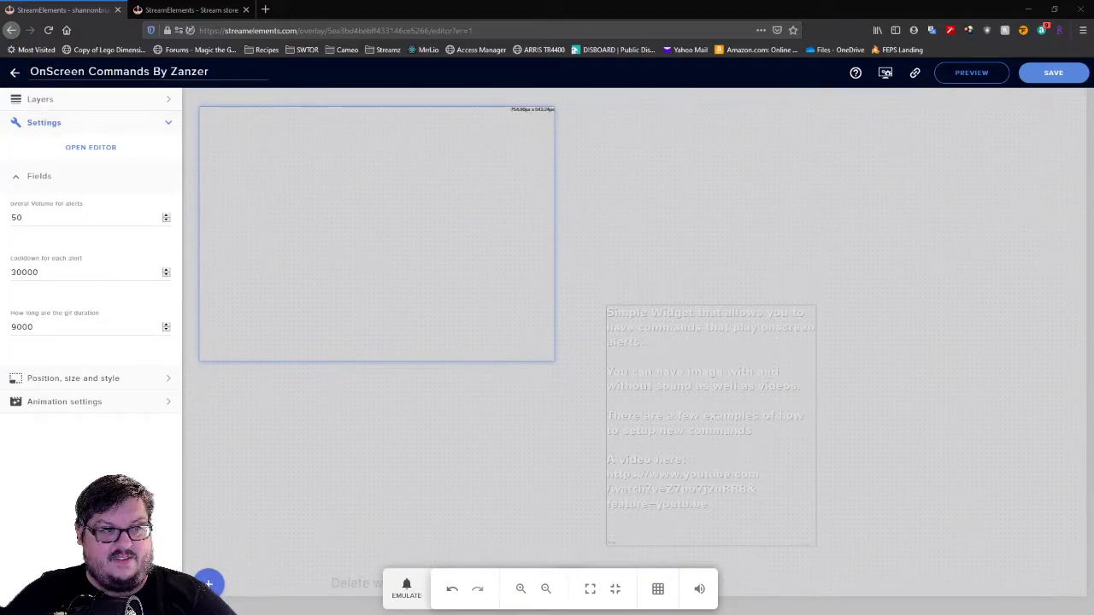
left_click_drag(675, 83, 836, 81)
left_click(795, 466)
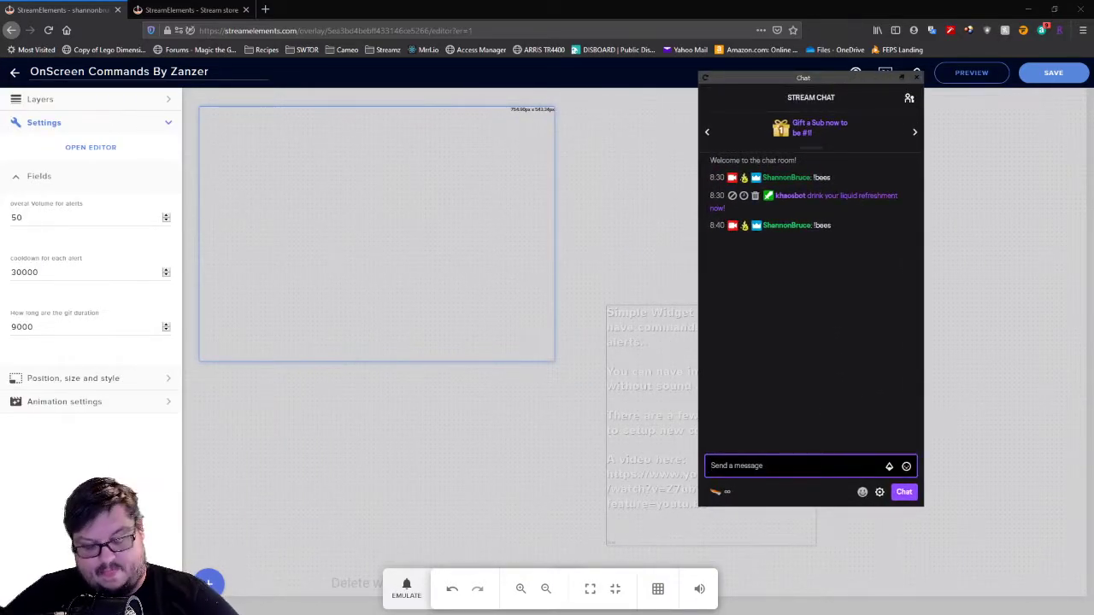
type("!me")
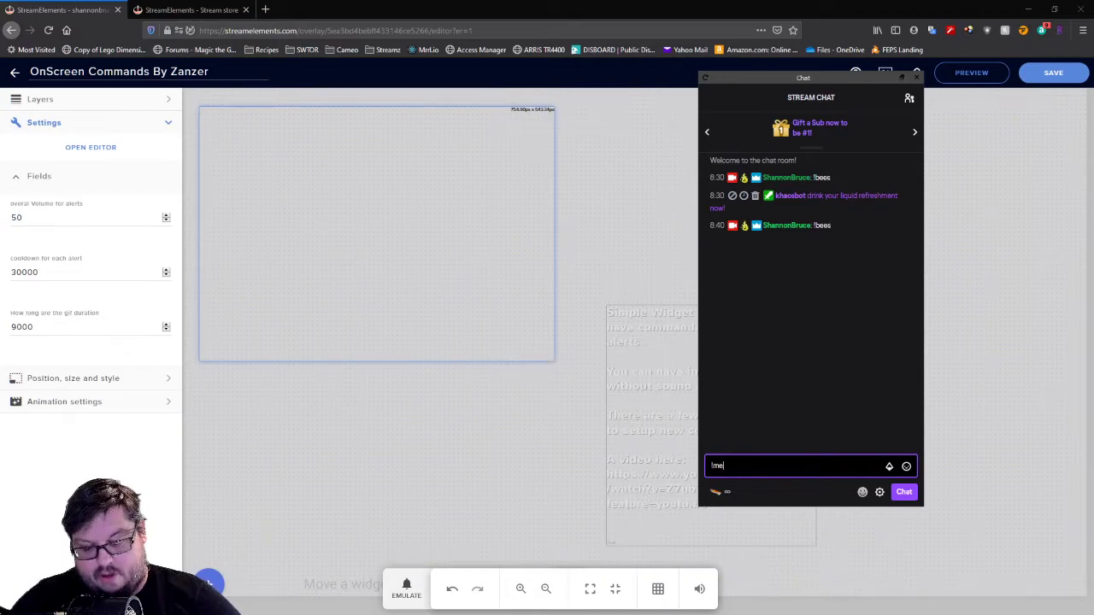
type("tal")
key("Return")
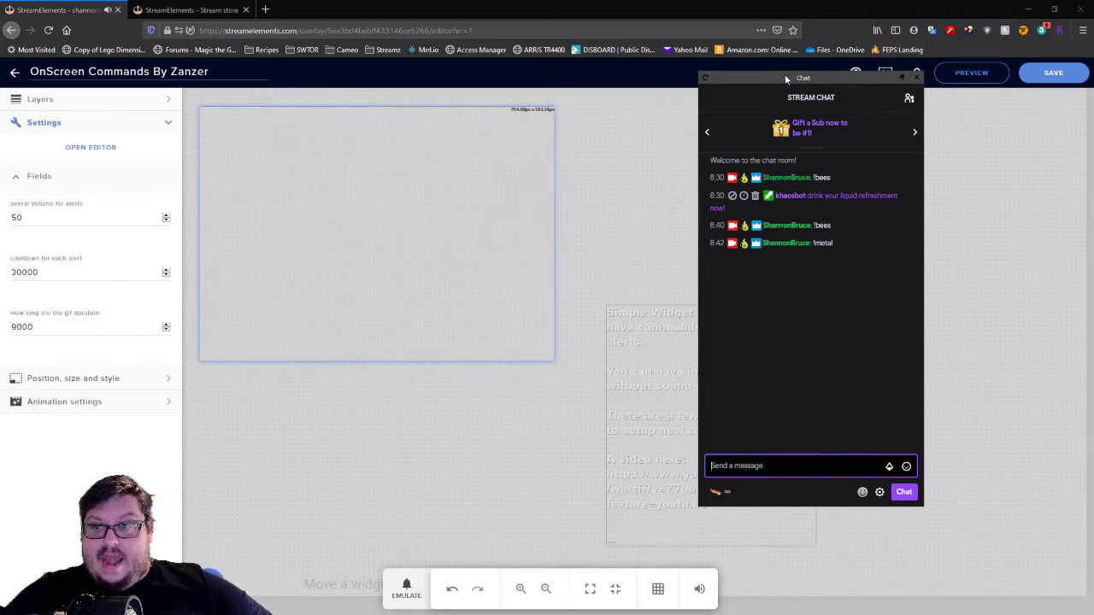
left_click_drag(785, 74, 0, 88)
- Save the overlay and review the widget's overall alert volume, per-alert cooldown and gif duration fields
left_click(1055, 75)
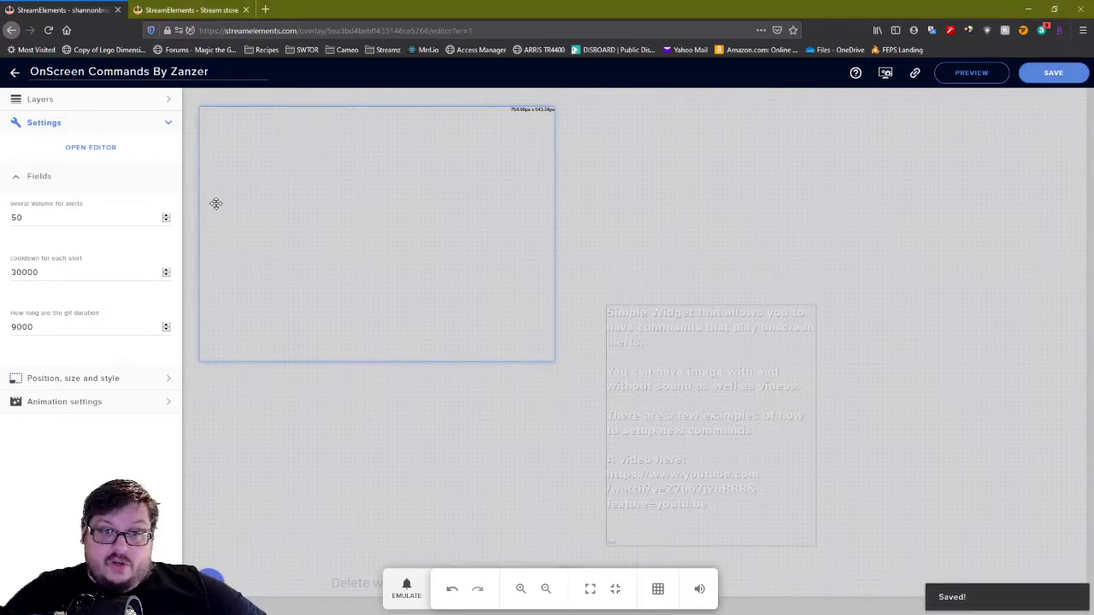
left_click(23, 218)
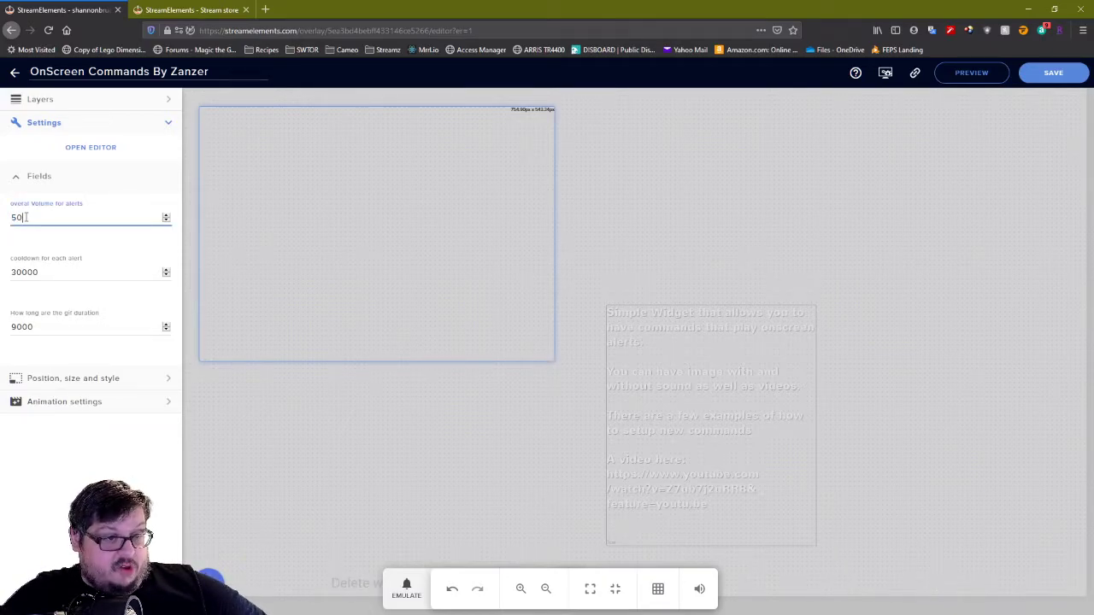
double_click(48, 272)
left_click(24, 272)
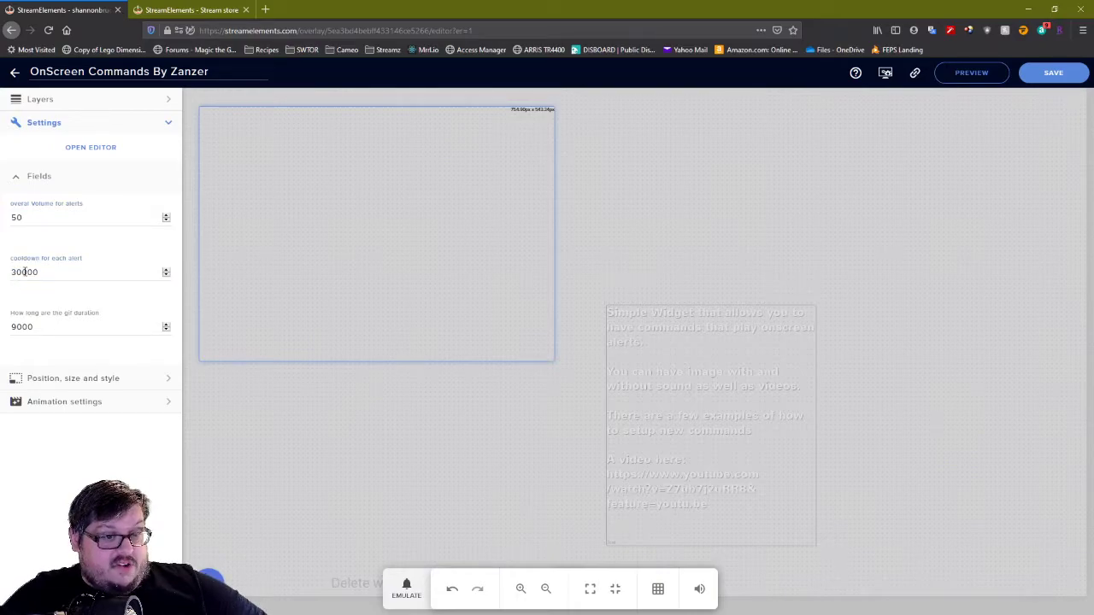
double_click(24, 272)
left_click(20, 272)
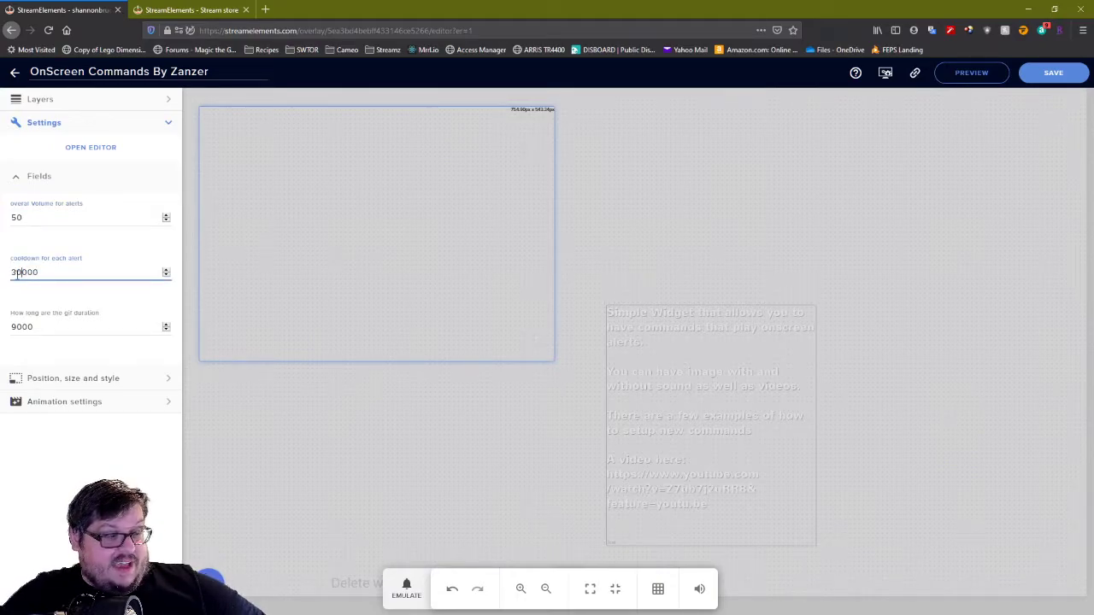
left_click_drag(39, 327, 17, 325)
left_click(18, 327)
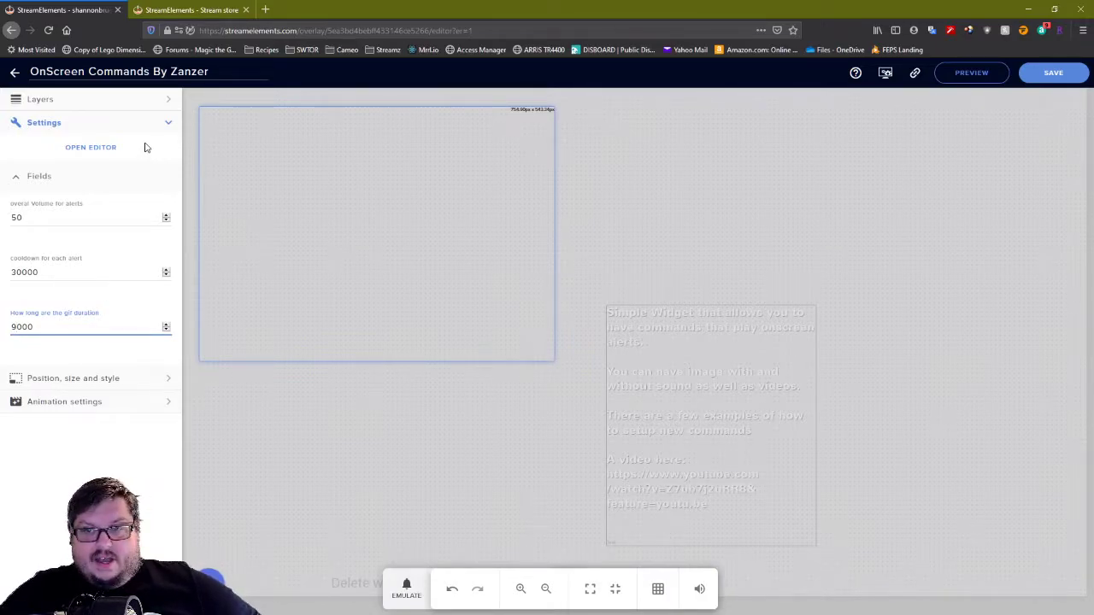
- Save the overlay again and copy its URL to the clipboard
left_click(1057, 72)
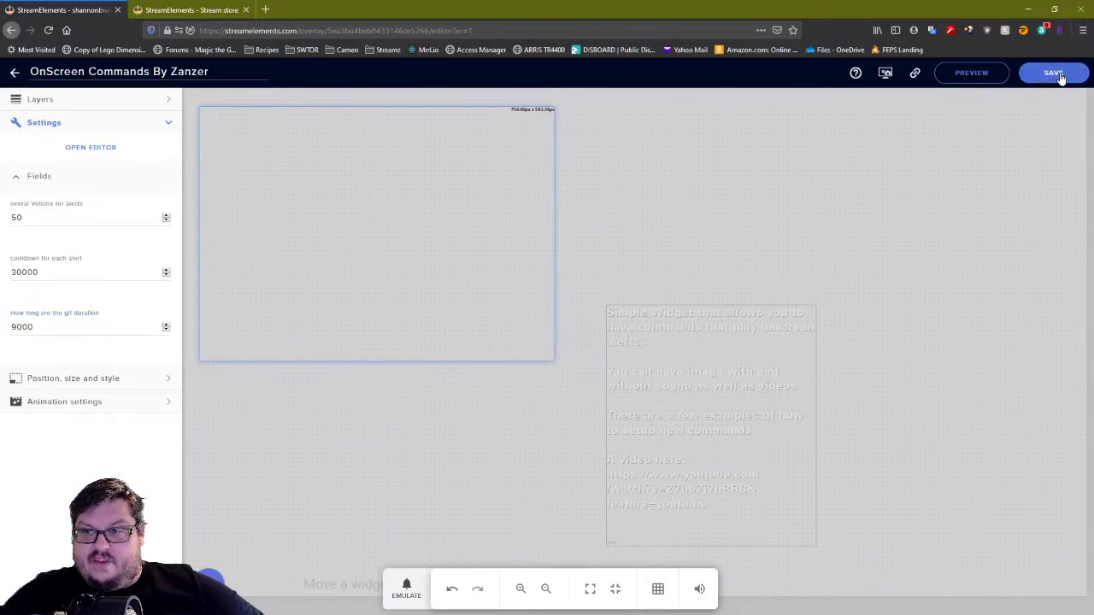
left_click(915, 75)
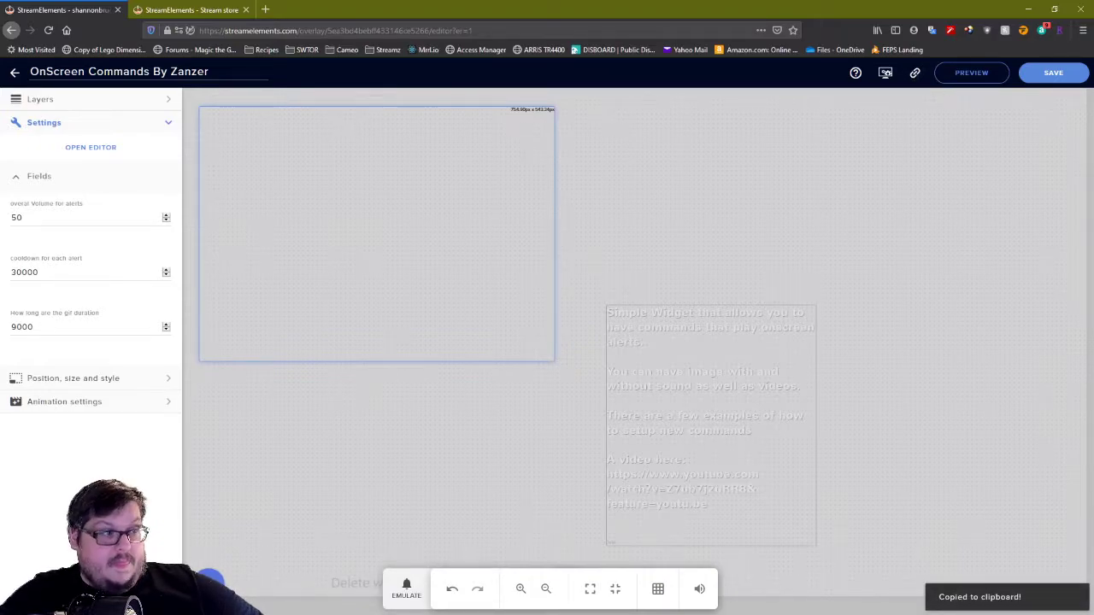
- Switch from the overlay editor in the browser to the OBS window
key("alt+Tab")
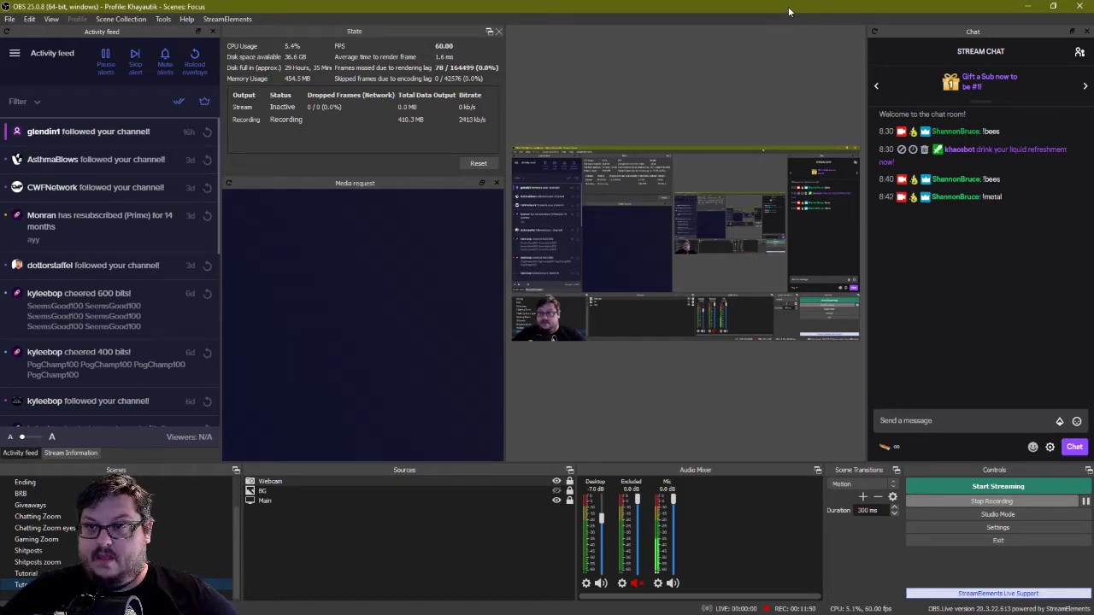
left_click_drag(788, 6, 784, 36)
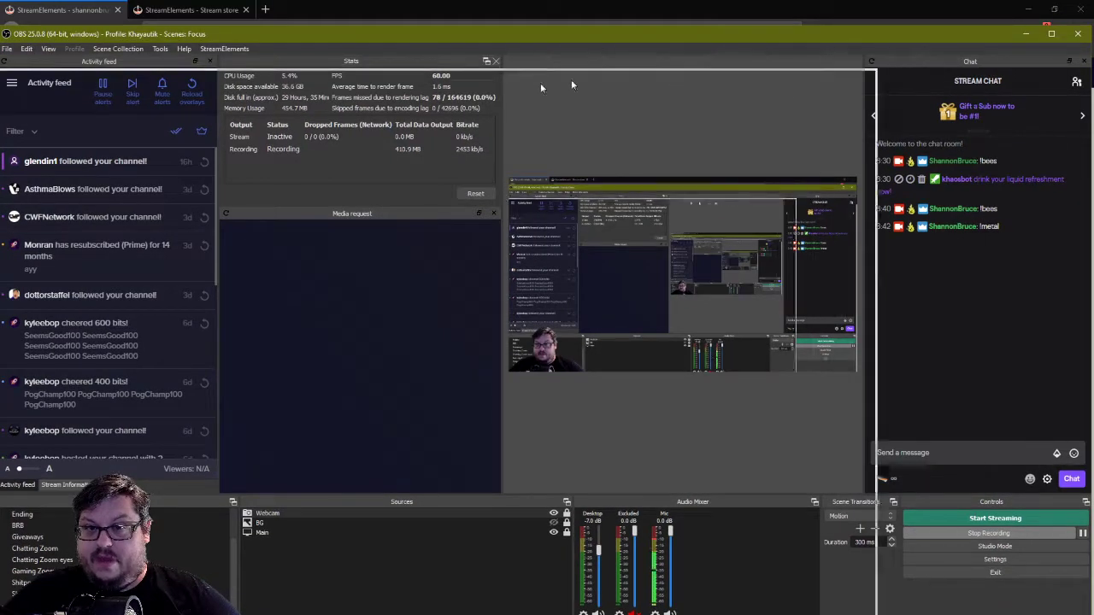
key("alt+Tab")
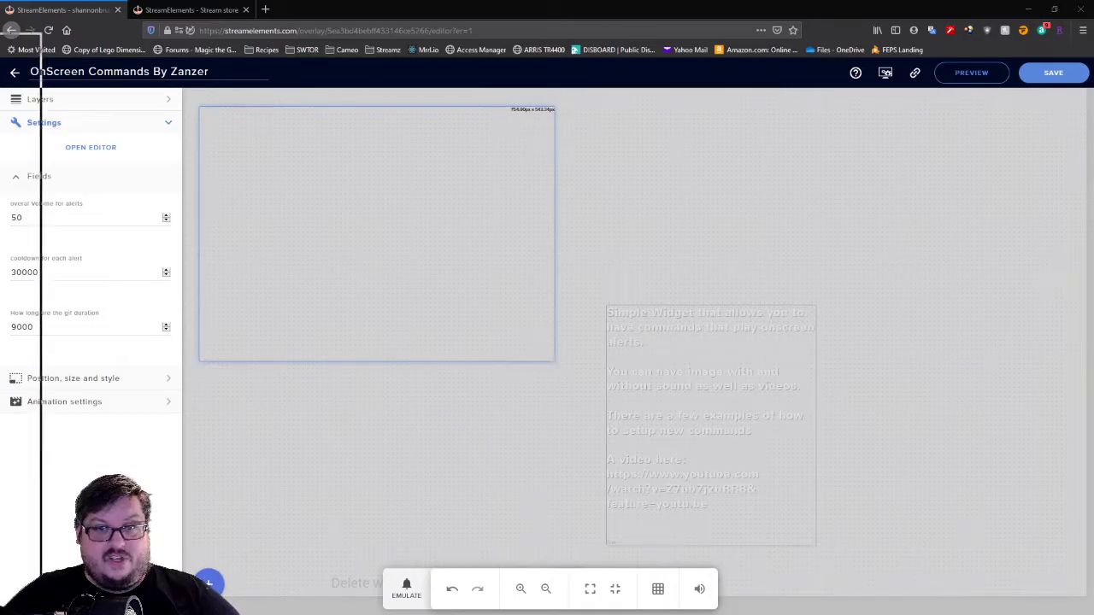
key("alt+Tab")
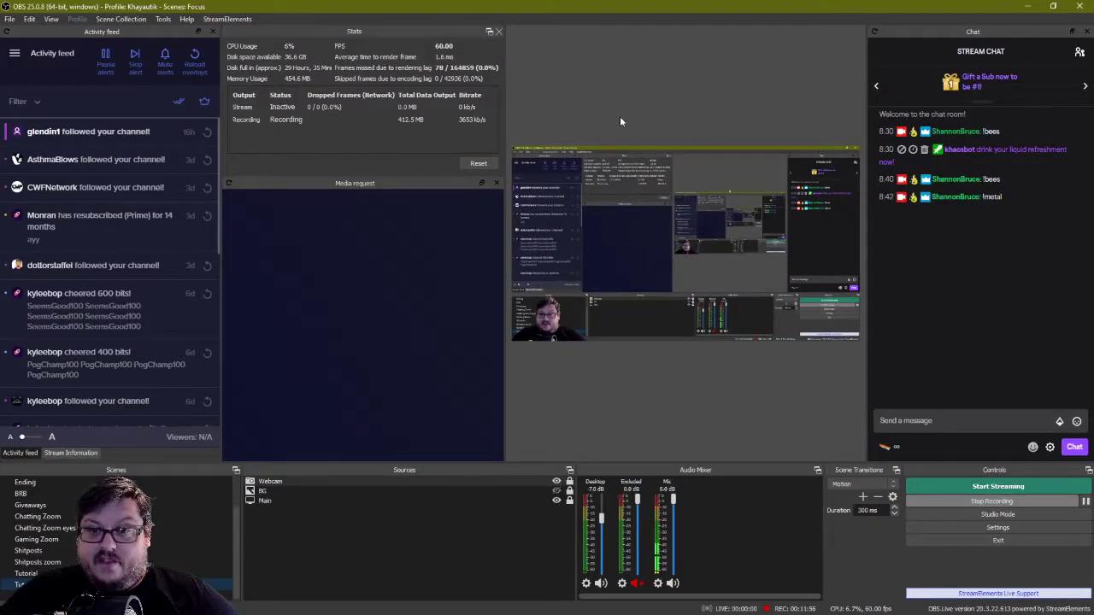
- Mark all activity feed entries as read, and remove the Activity feed and Stream Information docks from the layout
left_click(178, 99)
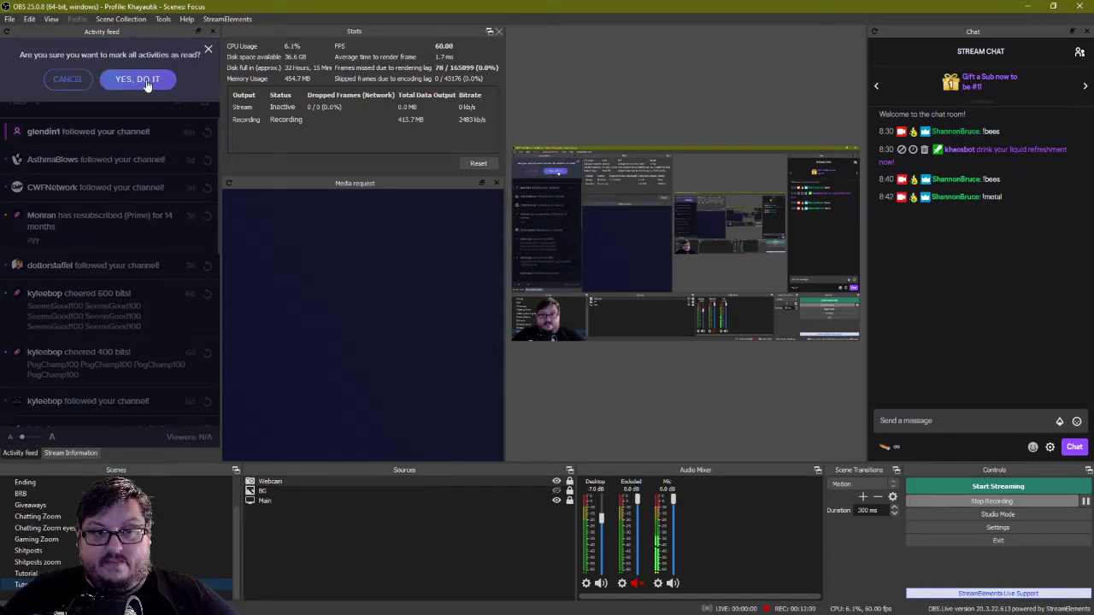
left_click(146, 79)
left_click(213, 32)
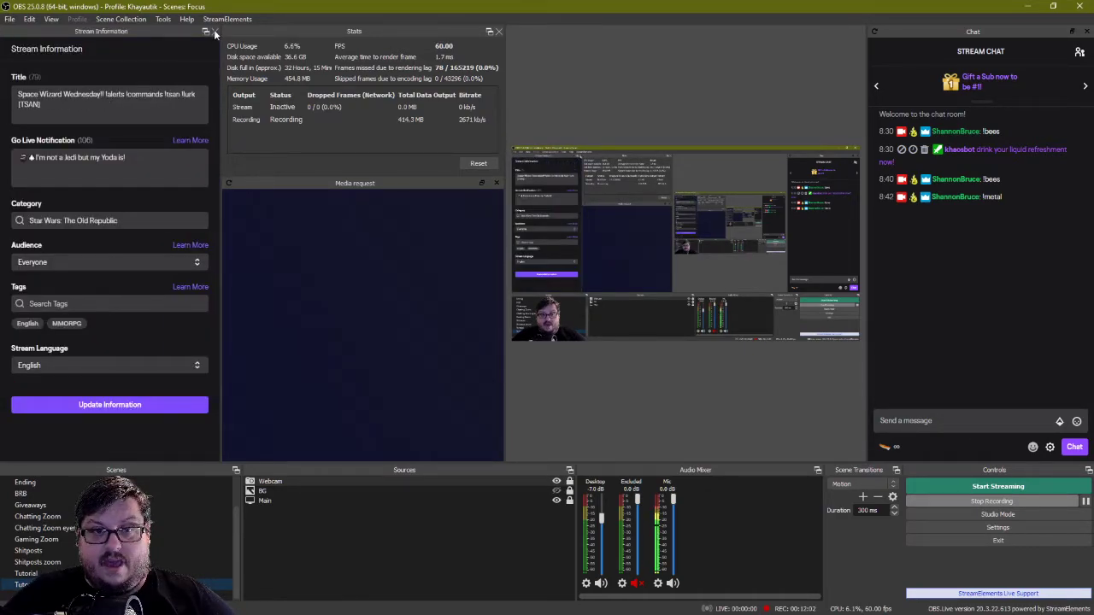
left_click(213, 32)
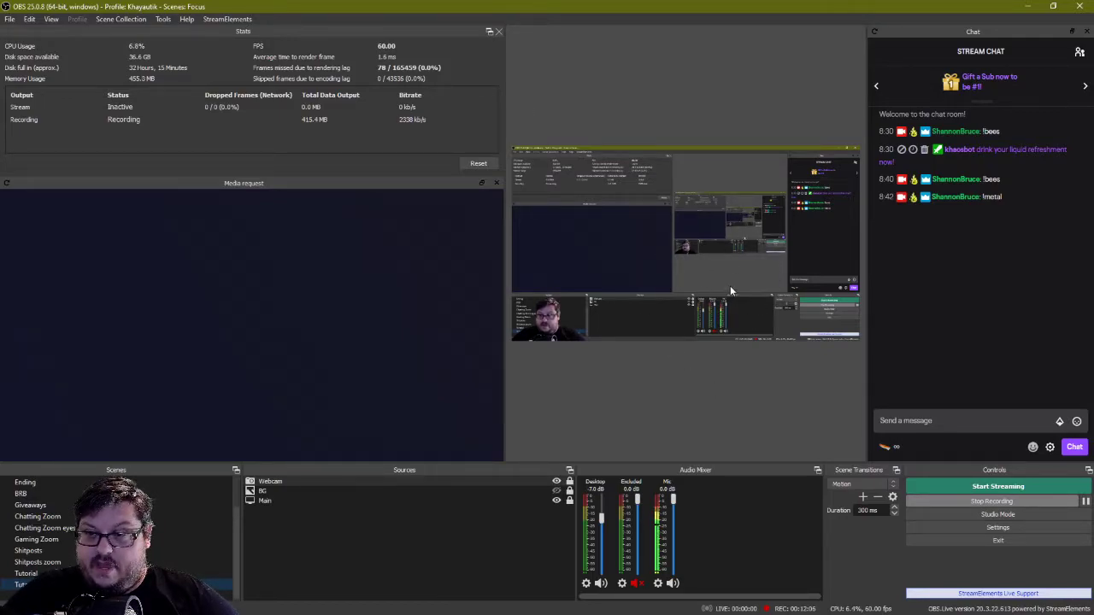
- Add a new Browser source named "Tutrial Alert" to the current scene
left_click(341, 551)
right_click(342, 552)
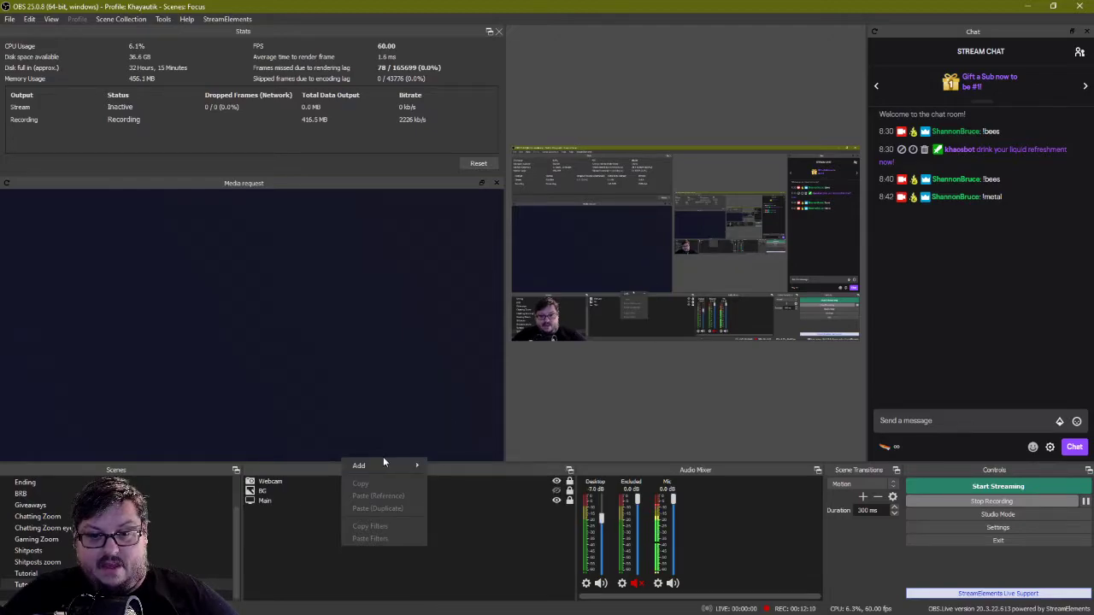
mouse_move(412, 466)
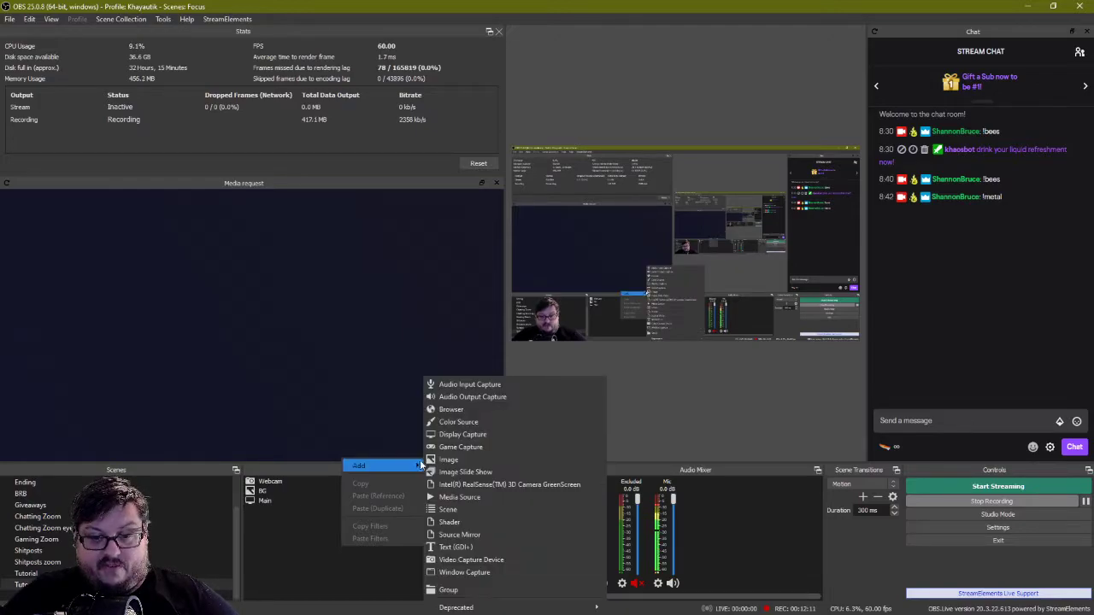
left_click(453, 409)
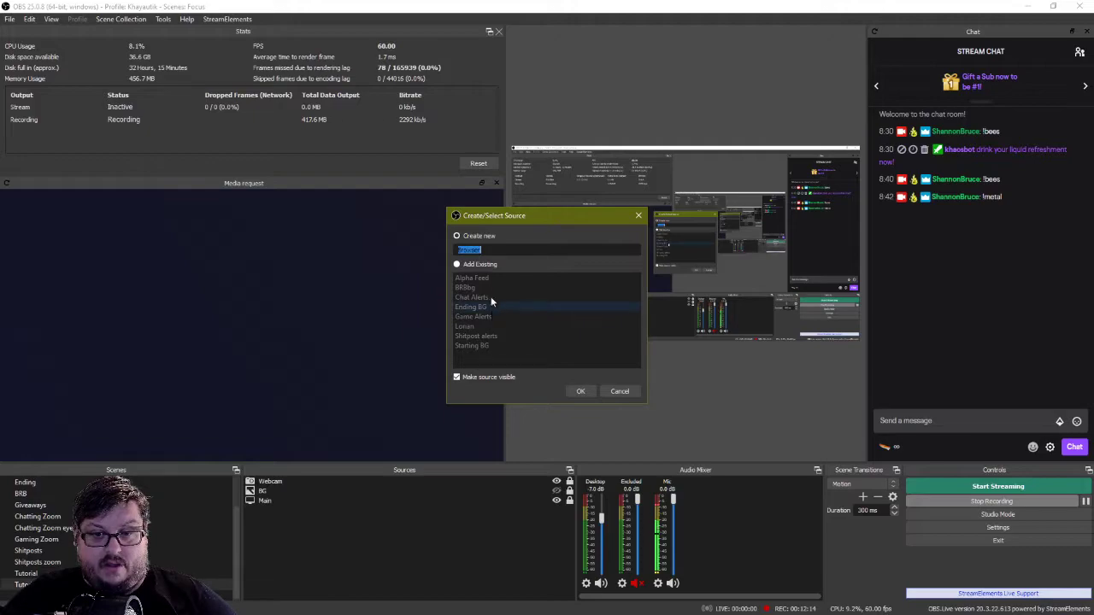
type("Tutrial")
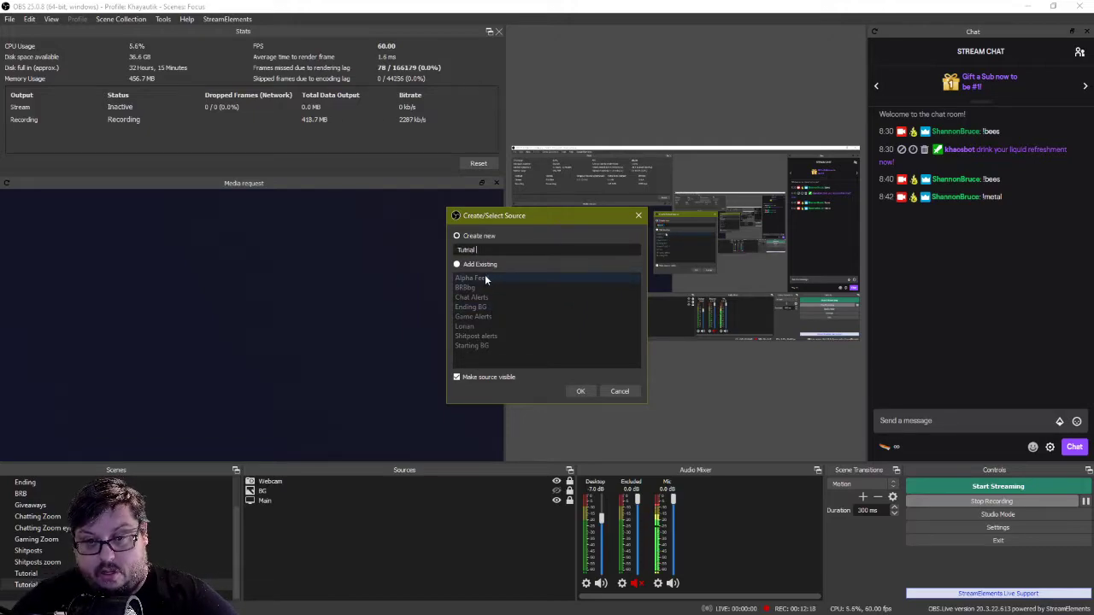
type(" Alert")
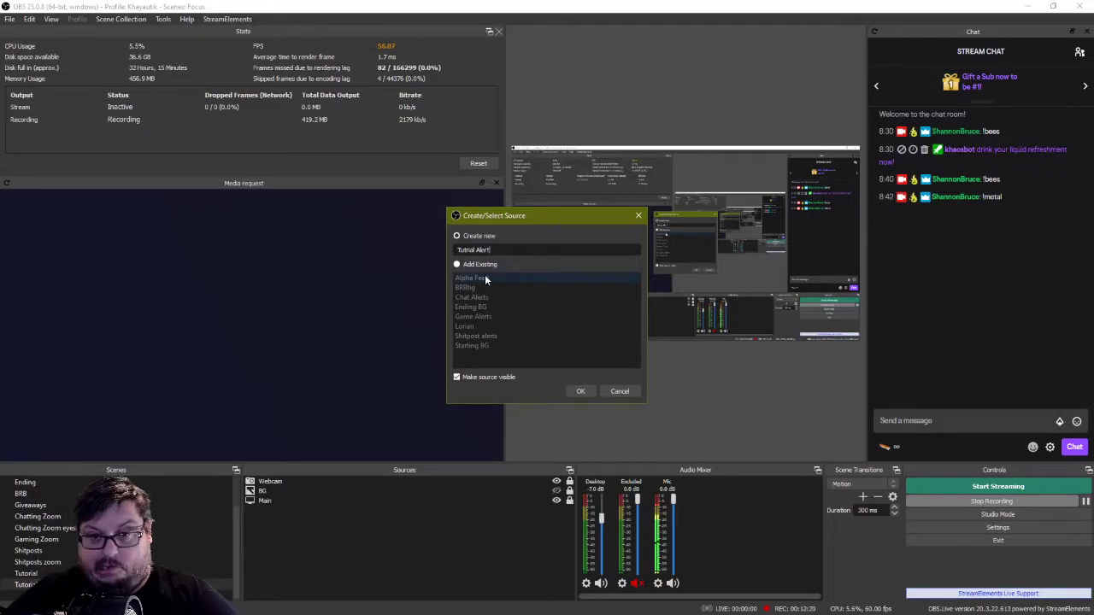
left_click(581, 392)
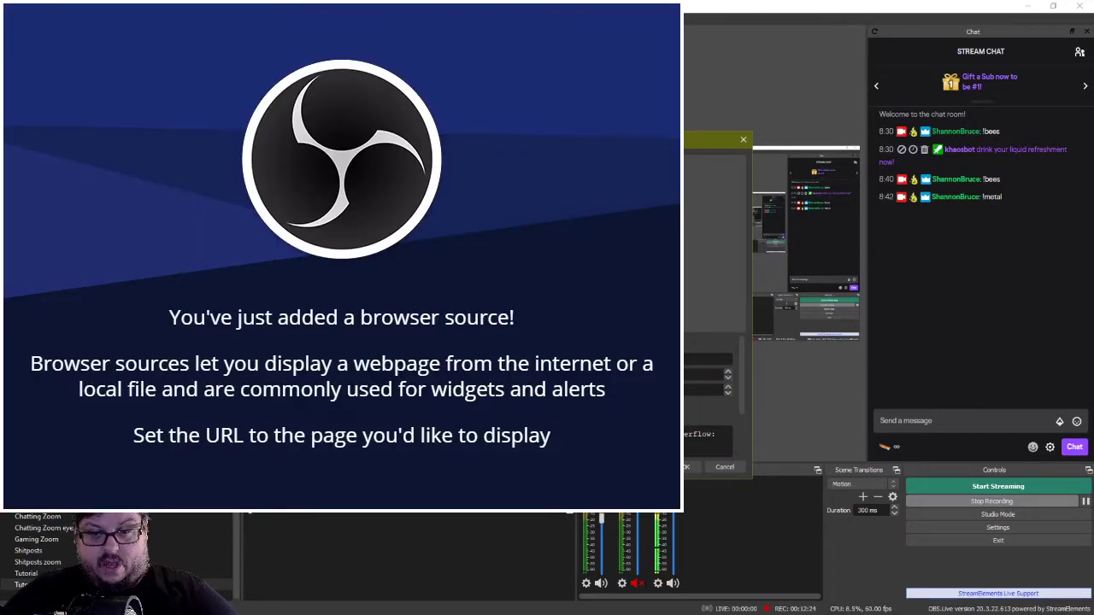
- Paste the copied overlay URL into the browser source's URL field and confirm its properties
key("ctrl+v")
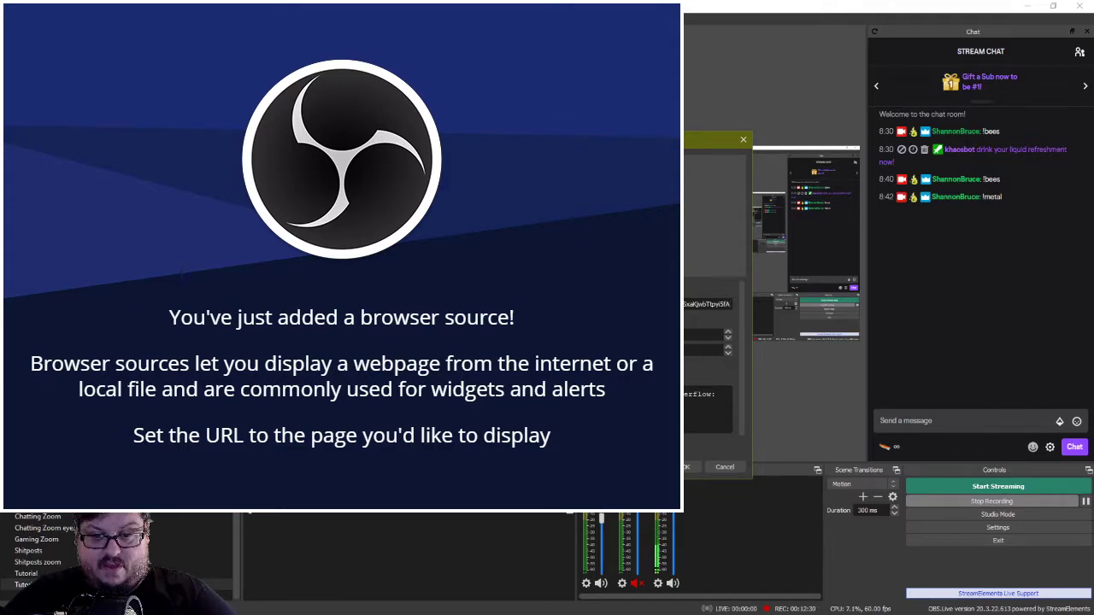
scroll(710, 359, "down", 1)
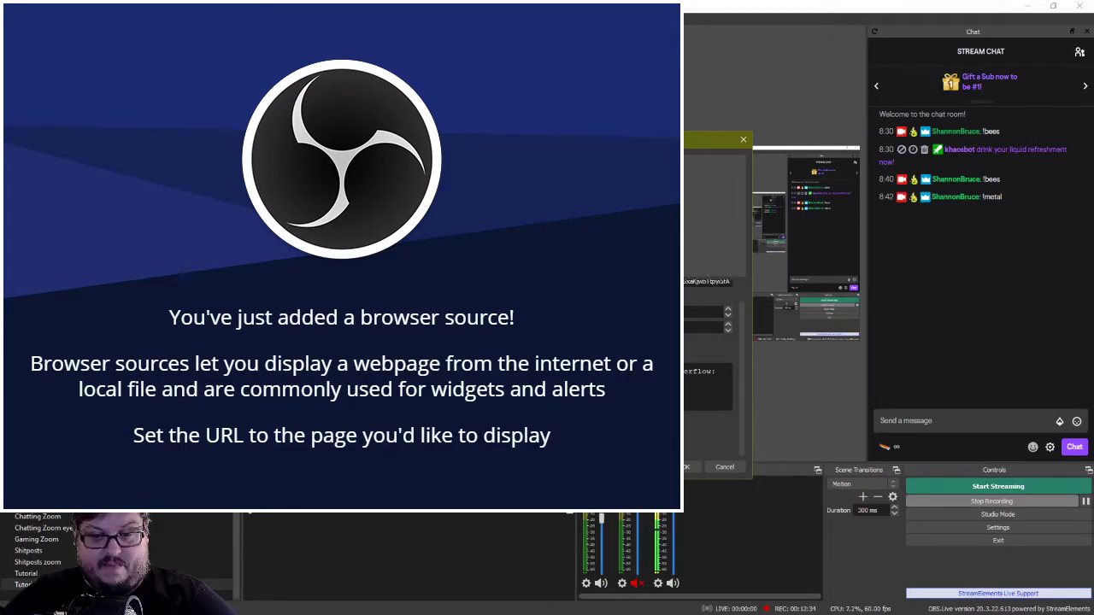
left_click(689, 467)
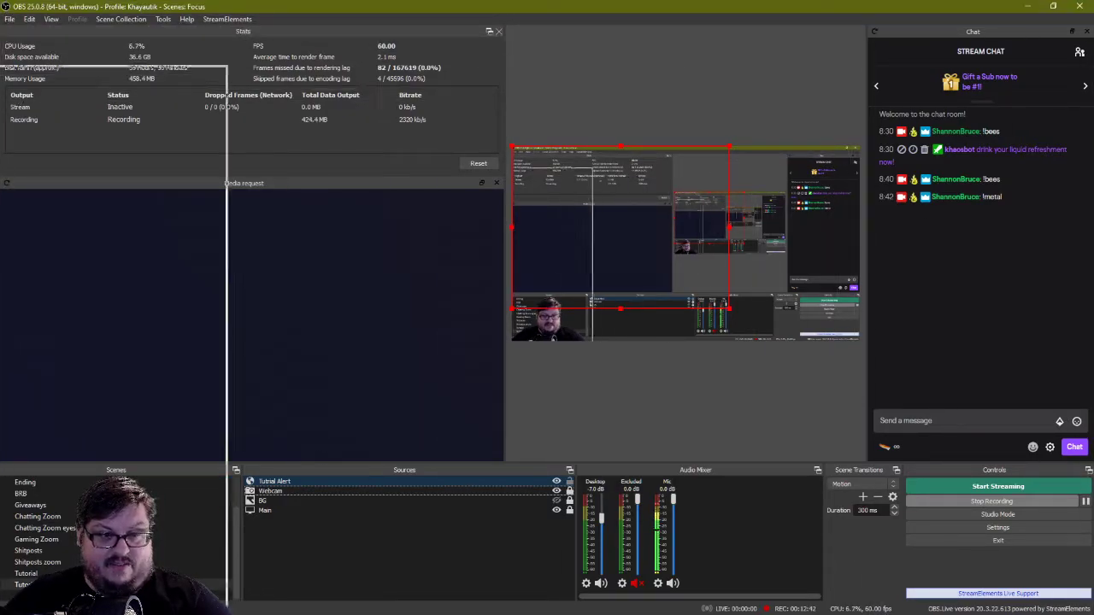
- Switch to the browser, mute the overlay editor tab, and return to OBS
key("alt+Tab")
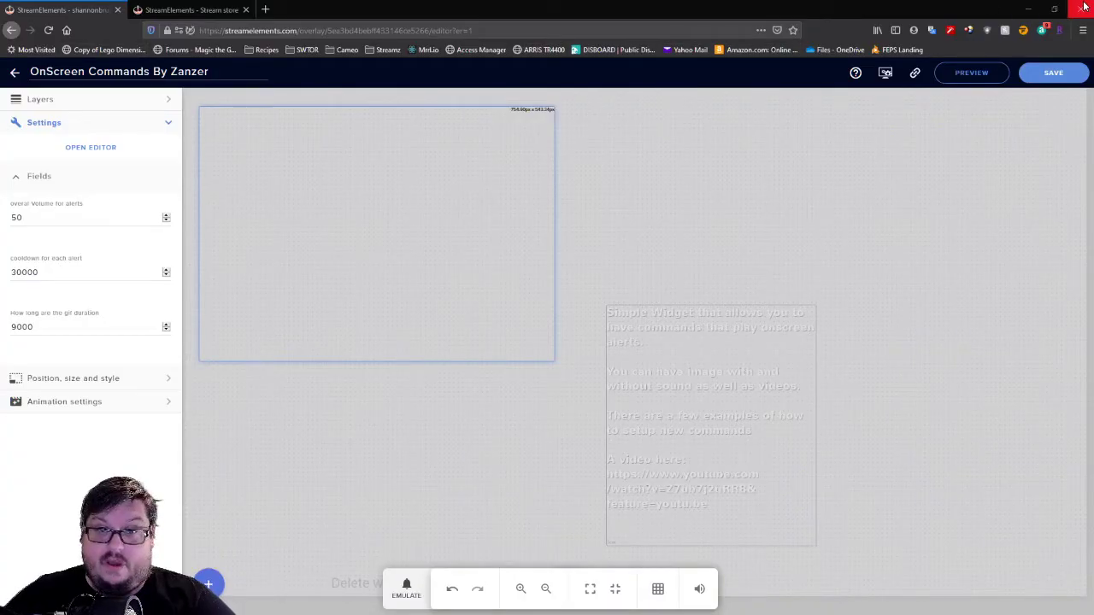
right_click(87, 12)
left_click(100, 29)
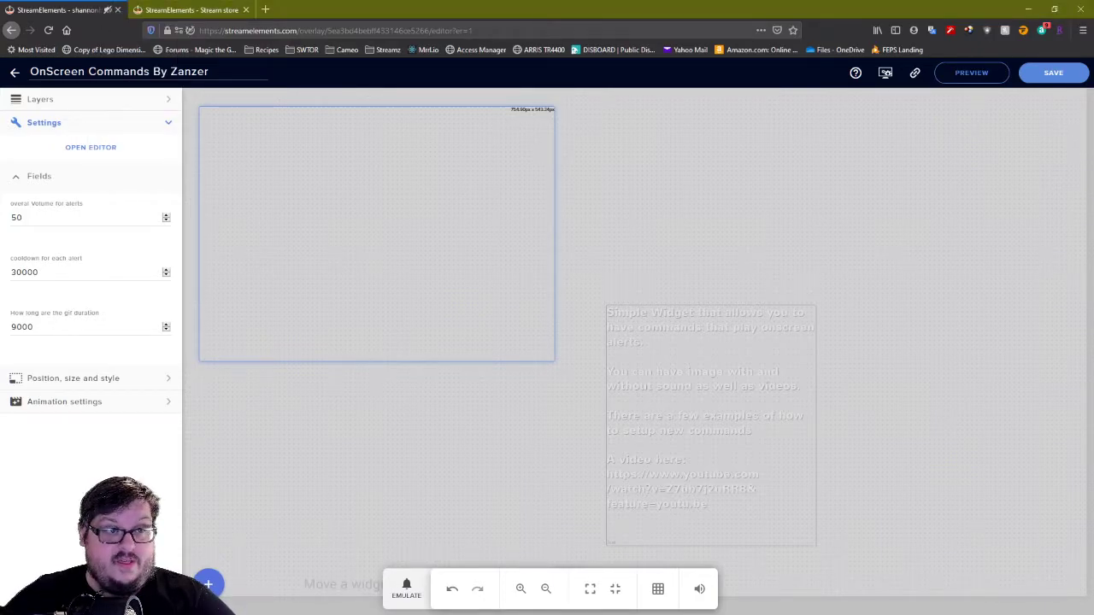
key("alt+Tab")
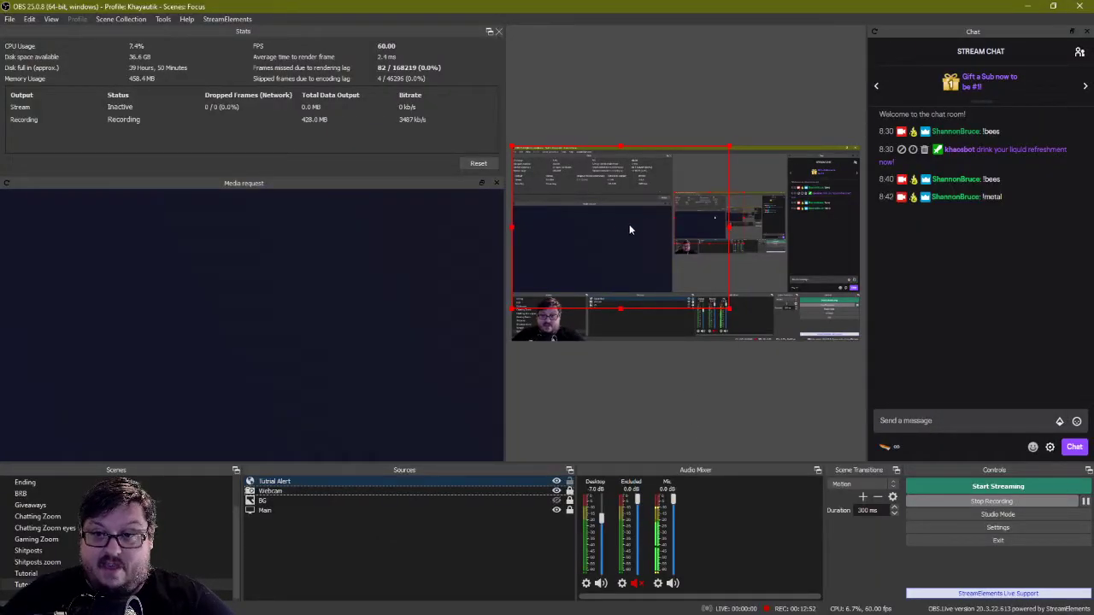
- Test the alert source by sending !bees and !metal in the stream chat, and shrink it into the canvas's upper-left corner
mouse_move(629, 224)
left_mouse_down()
mouse_move(686, 234)
mouse_move(619, 226)
left_mouse_up()
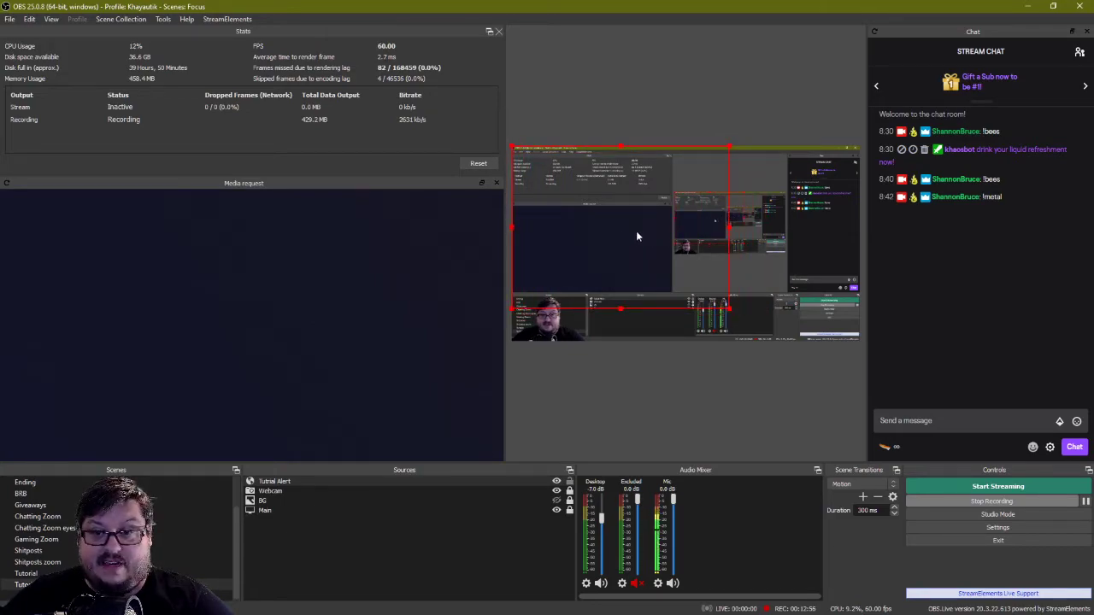
left_click(909, 417)
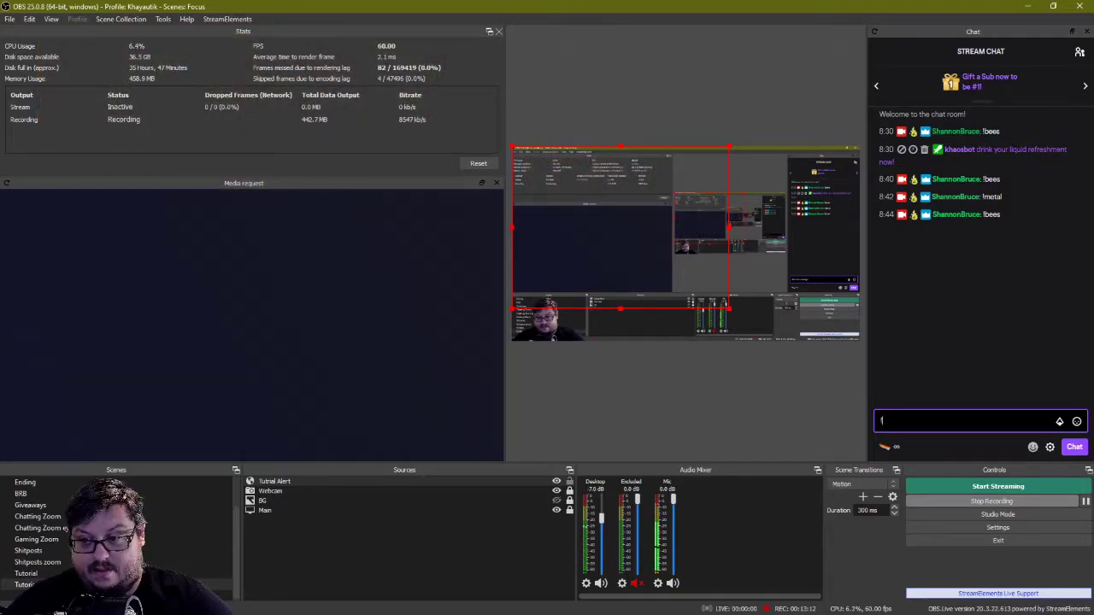
key("Return")
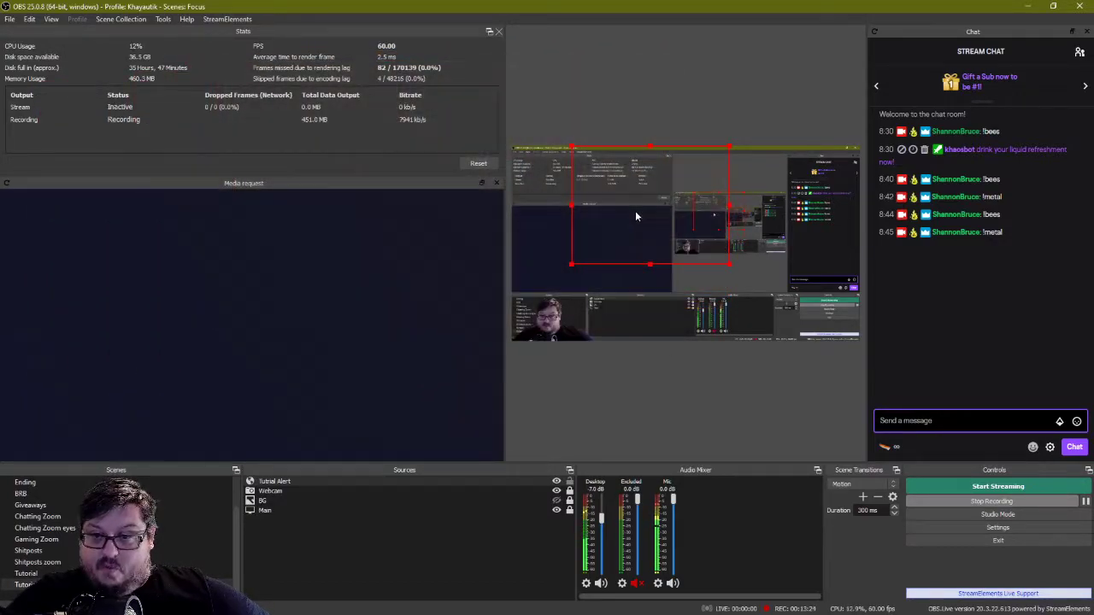
left_click_drag(635, 211, 666, 227)
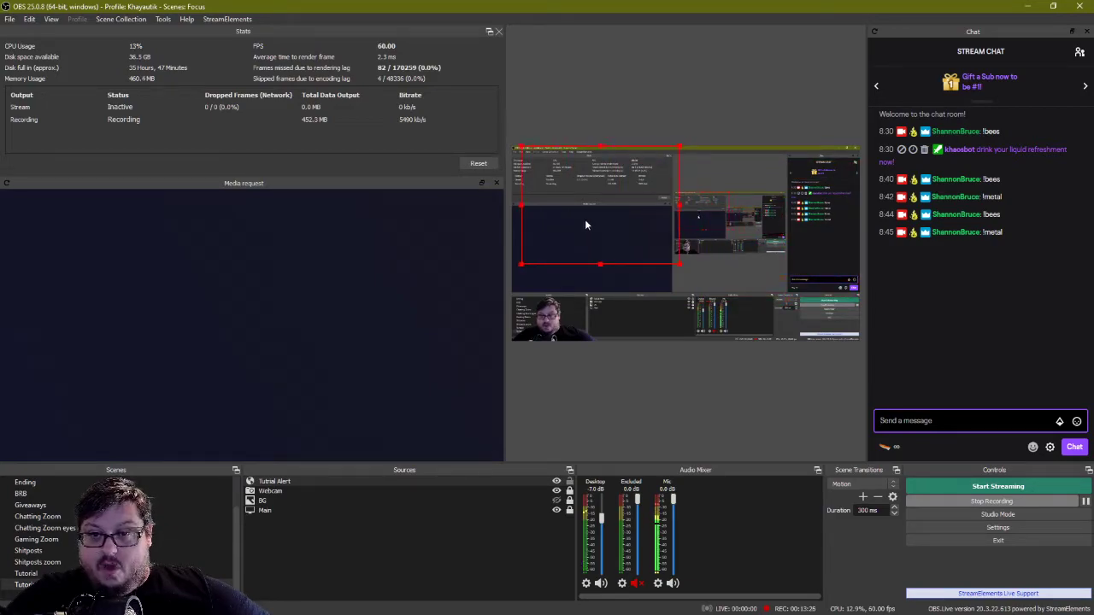
left_click_drag(586, 225, 581, 224)
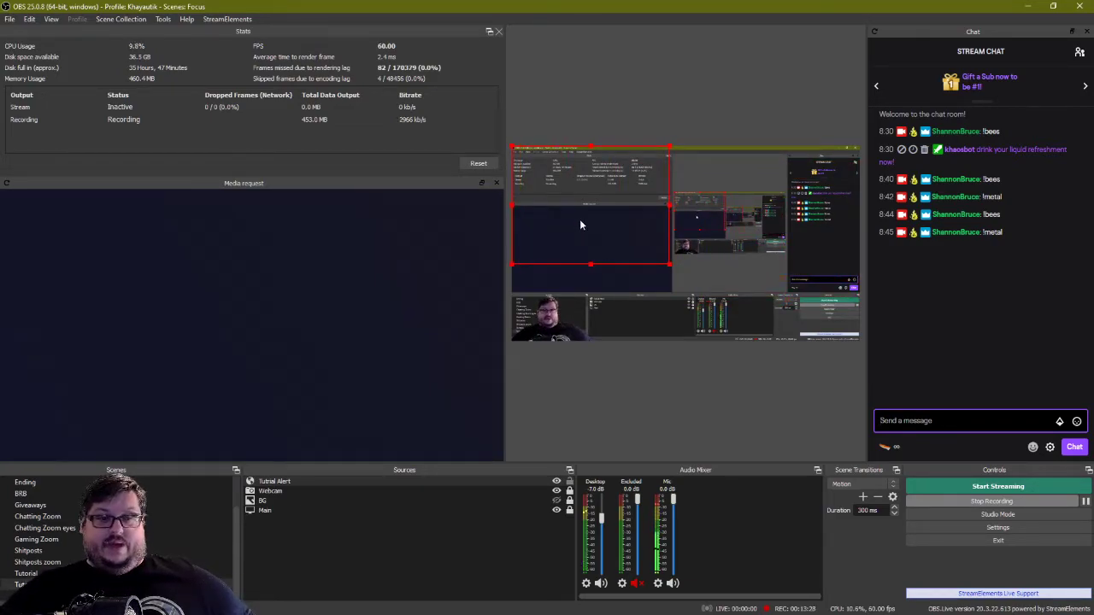